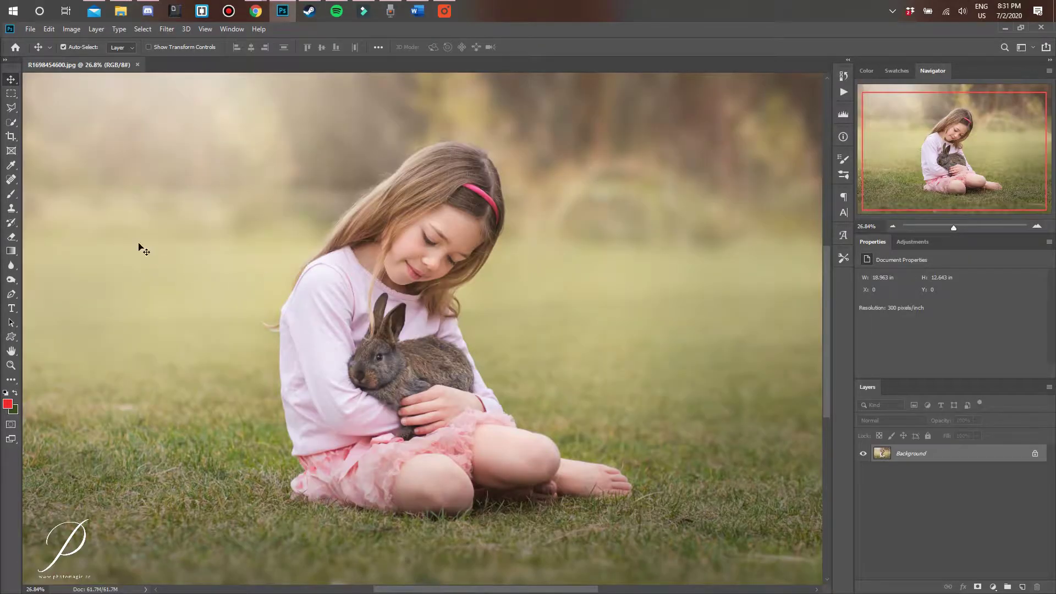
- Select the girl and rabbit with Select Subject, and set the Quick Selection tool to add to the selection
left_click(13, 124)
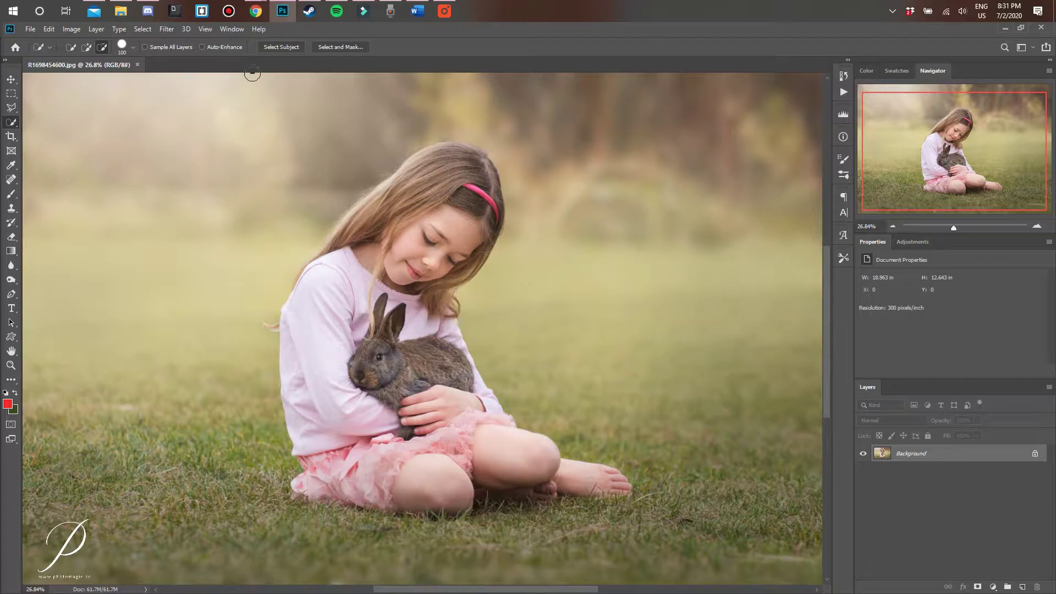
left_click(281, 48)
left_click(86, 47)
- Open the Poppy Backdrop 4 image from the Poppies Downloads folder
left_click(31, 30)
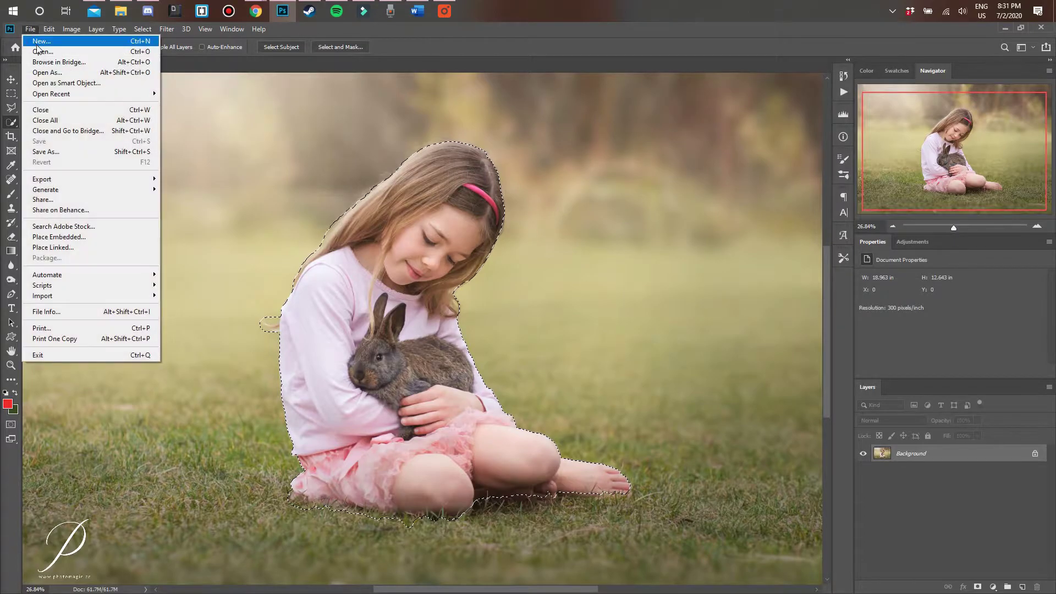
left_click(83, 48)
left_click_drag(166, 41, 343, 65)
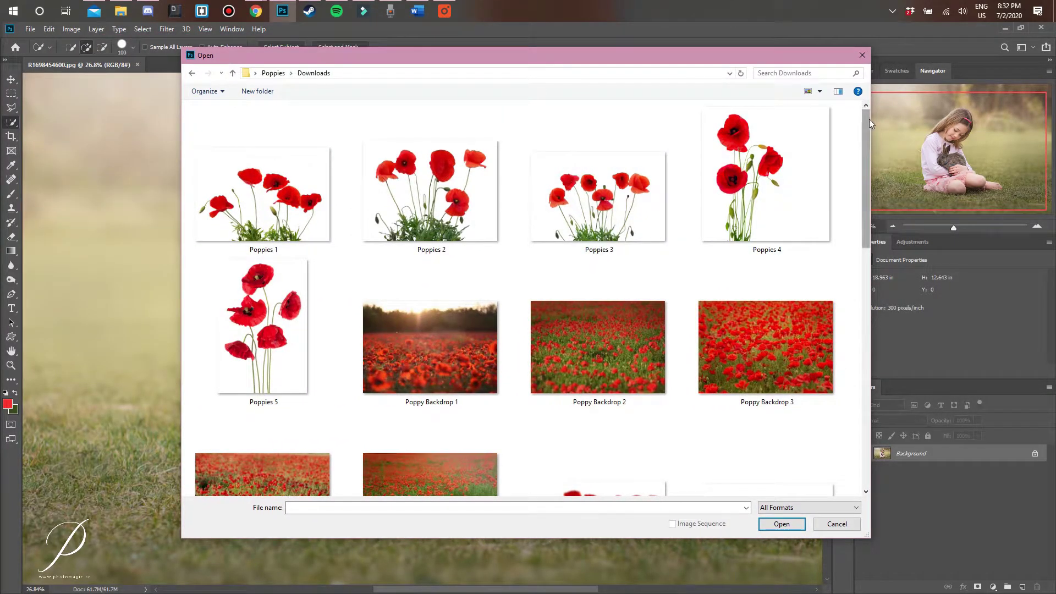
left_click_drag(868, 119, 889, 110)
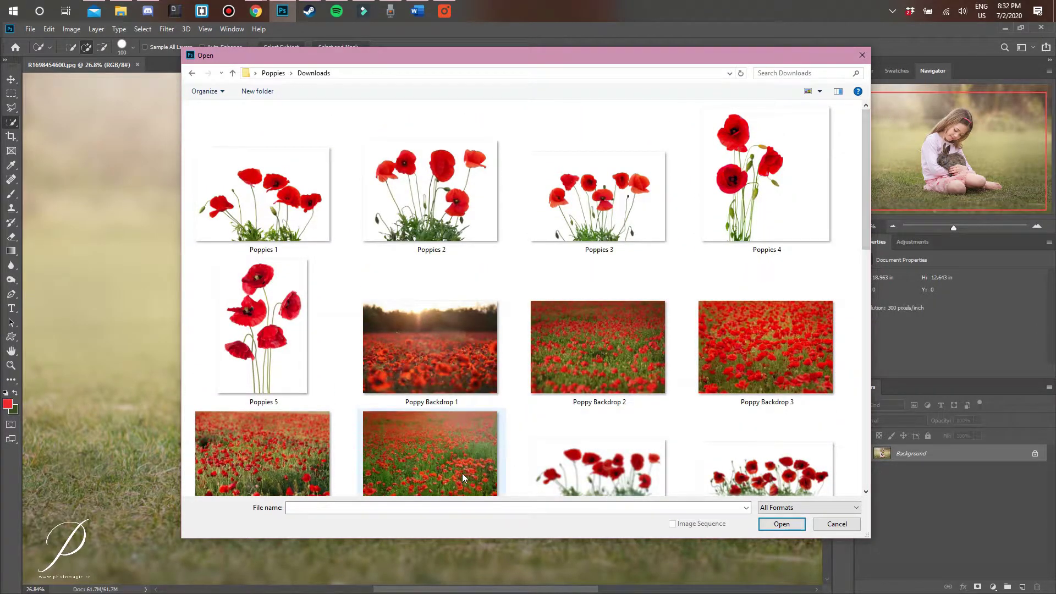
double_click(314, 474)
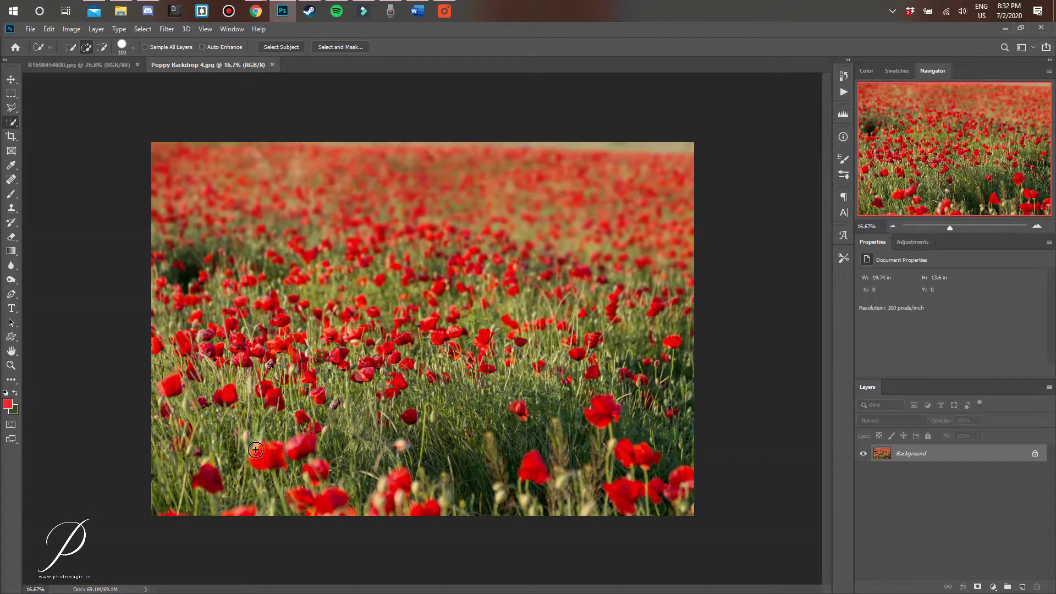
- Copy the selected girl and rabbit from the portrait and paste them into the Poppy Backdrop 4 document
left_click(93, 64)
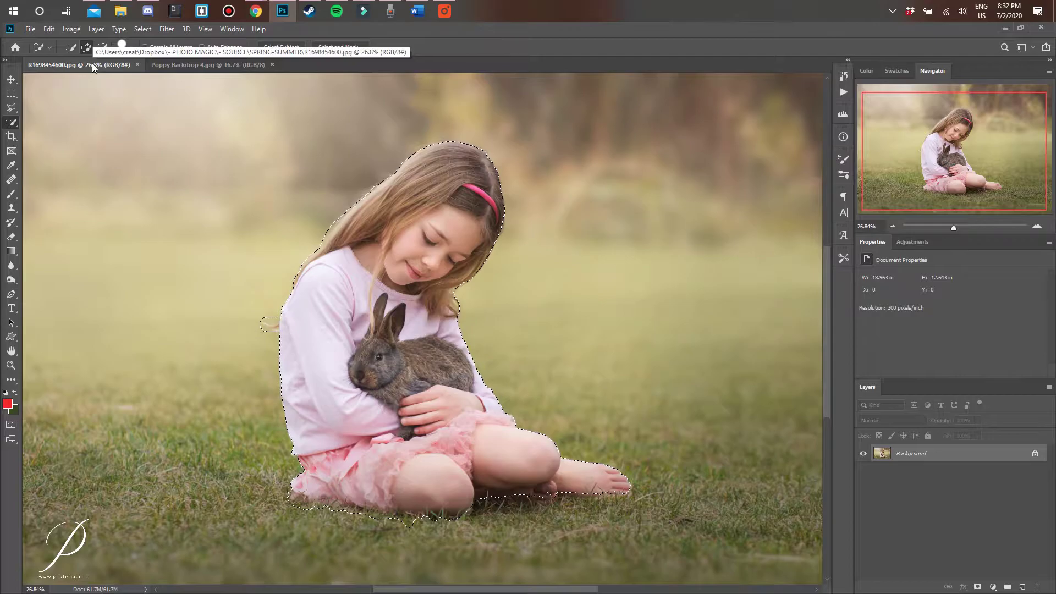
left_click(49, 30)
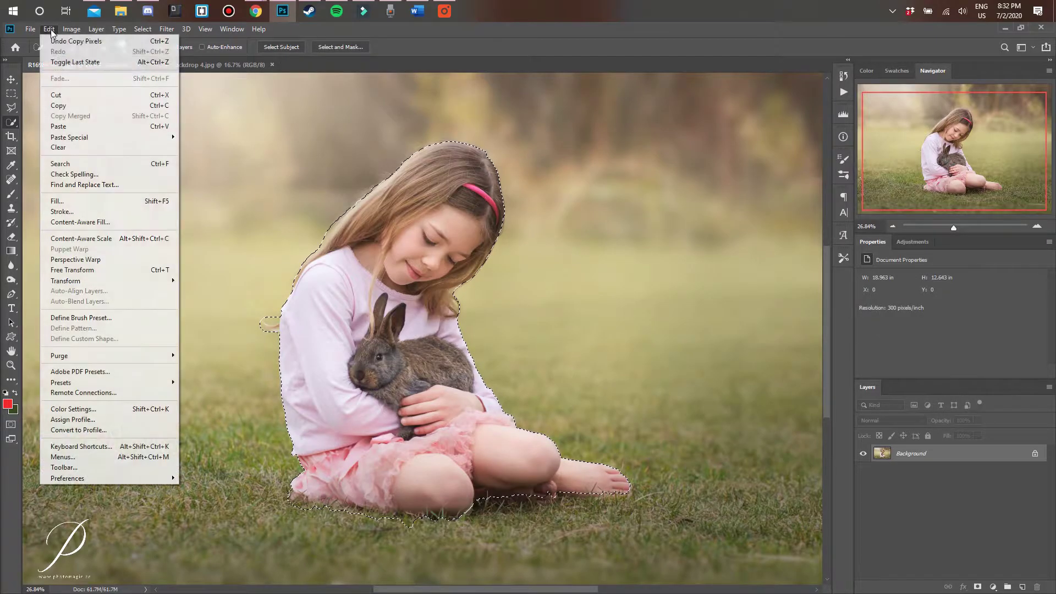
left_click(67, 107)
left_click(216, 65)
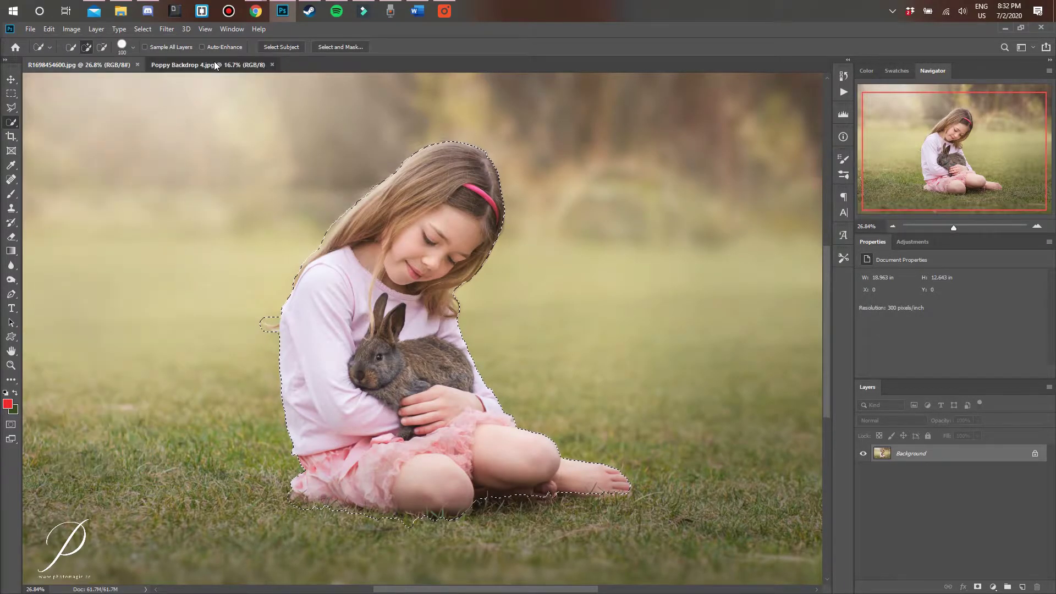
key("ctrl+v")
- Scale the pasted girl to about 118% and position her in the middle of the poppy field
key("ctrl+t")
mouse_move(553, 279)
left_mouse_down()
mouse_move(551, 299)
mouse_move(552, 289)
left_mouse_up()
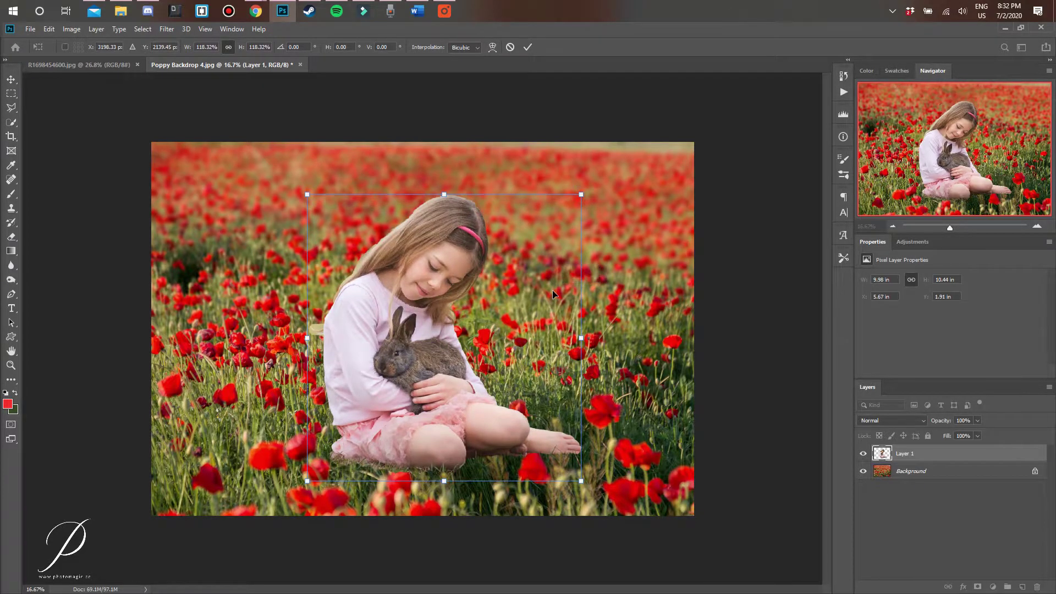
left_click(528, 47)
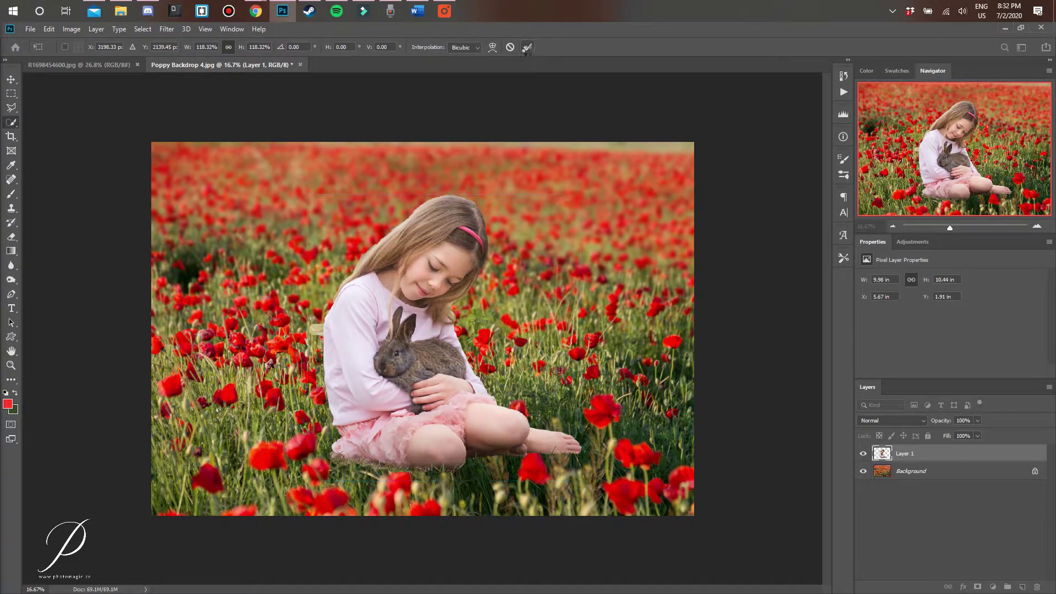
- Add a Levels adjustment clipped to the girl layer and raise its black input level to 28
left_click(993, 586)
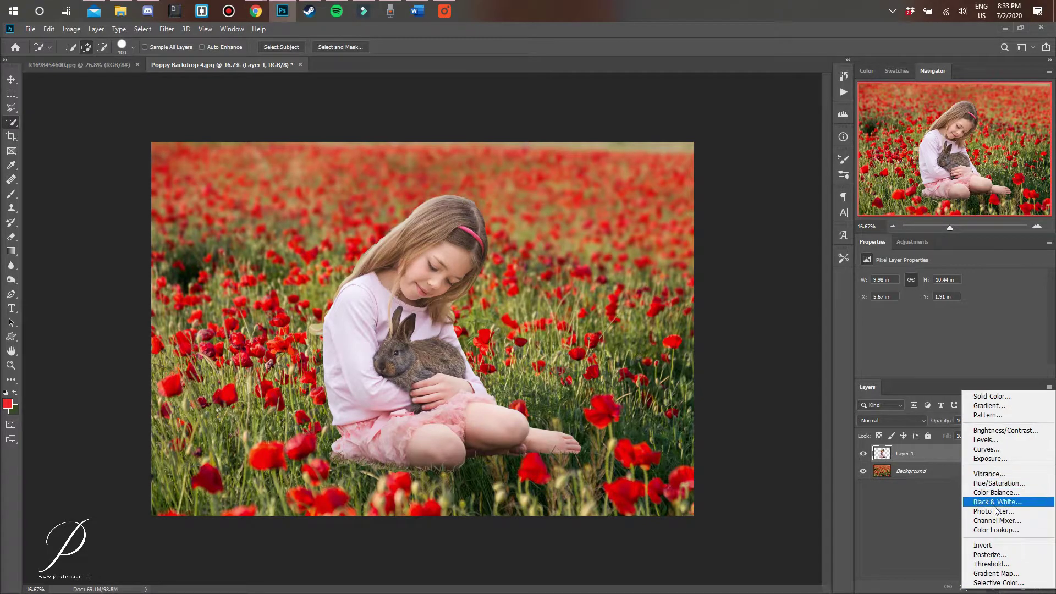
left_click(985, 440)
right_click(964, 452)
left_click(875, 345)
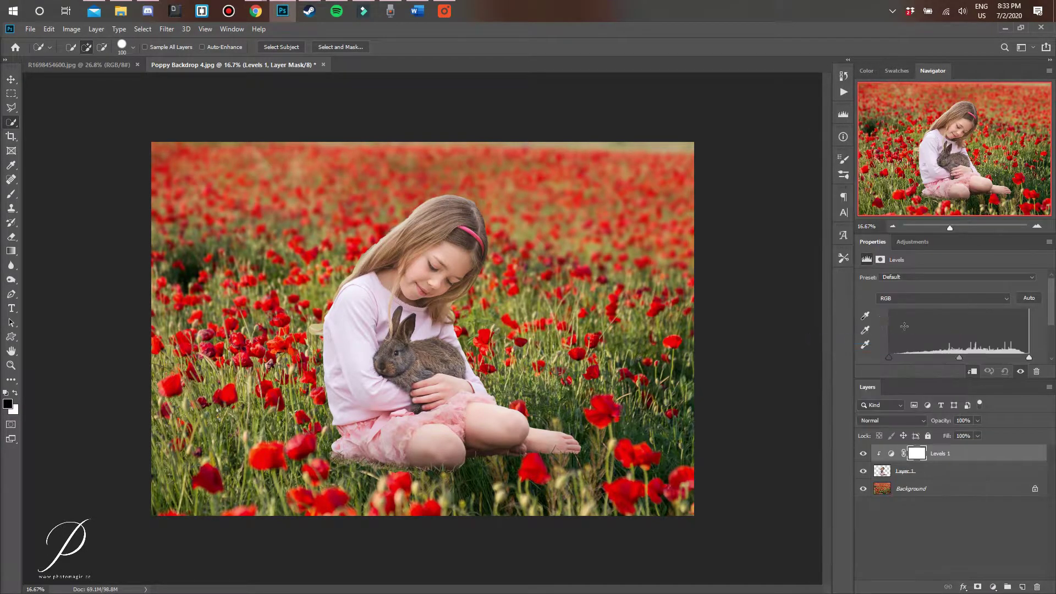
left_click_drag(889, 341, 904, 341)
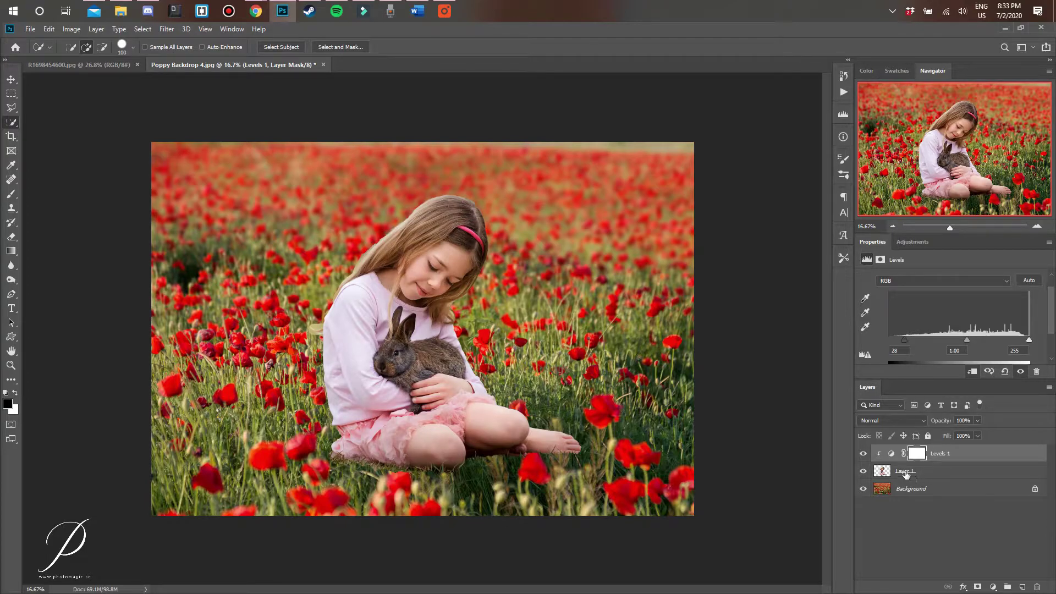
- Add a layer mask to the girl layer, paint black to fade her legs and skirt into the grass, and partly restore them with white
left_click(885, 476)
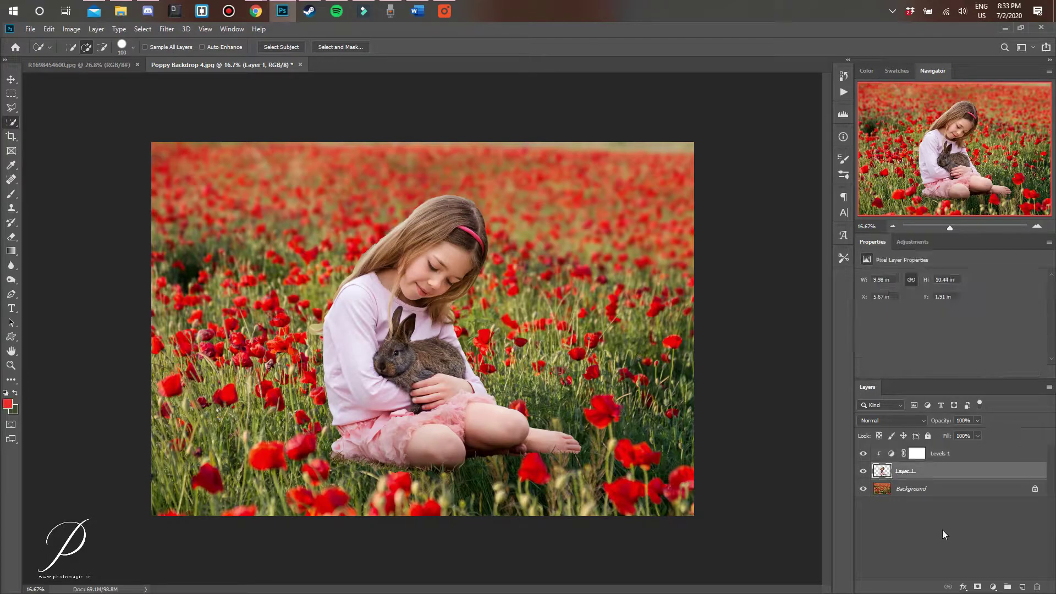
left_click(978, 587)
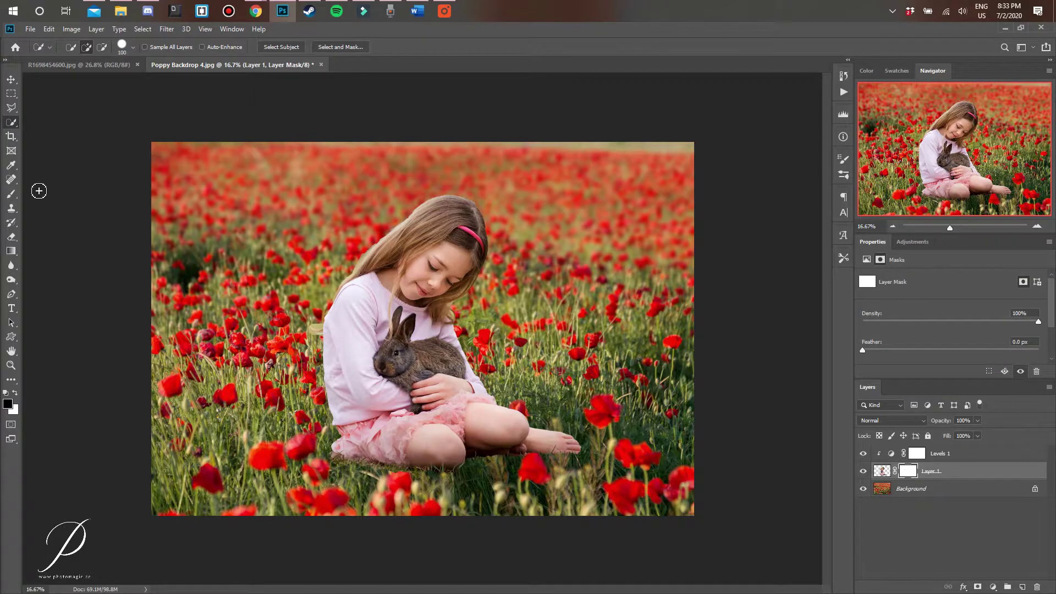
left_click(11, 194)
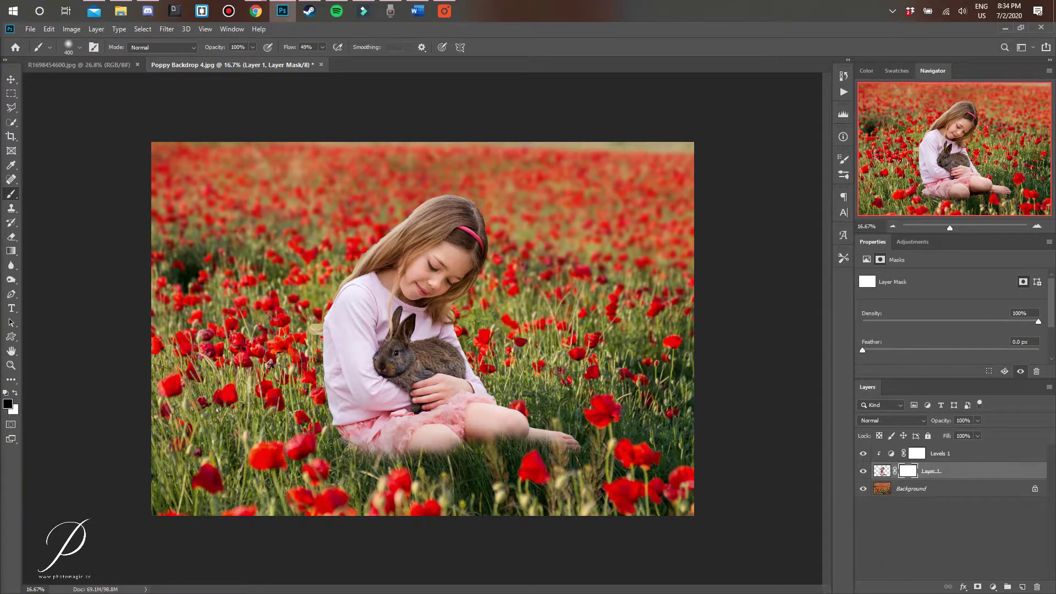
mouse_move(324, 439)
left_mouse_down()
mouse_move(392, 455)
mouse_move(413, 444)
mouse_move(393, 444)
mouse_move(521, 437)
mouse_move(571, 446)
left_mouse_up()
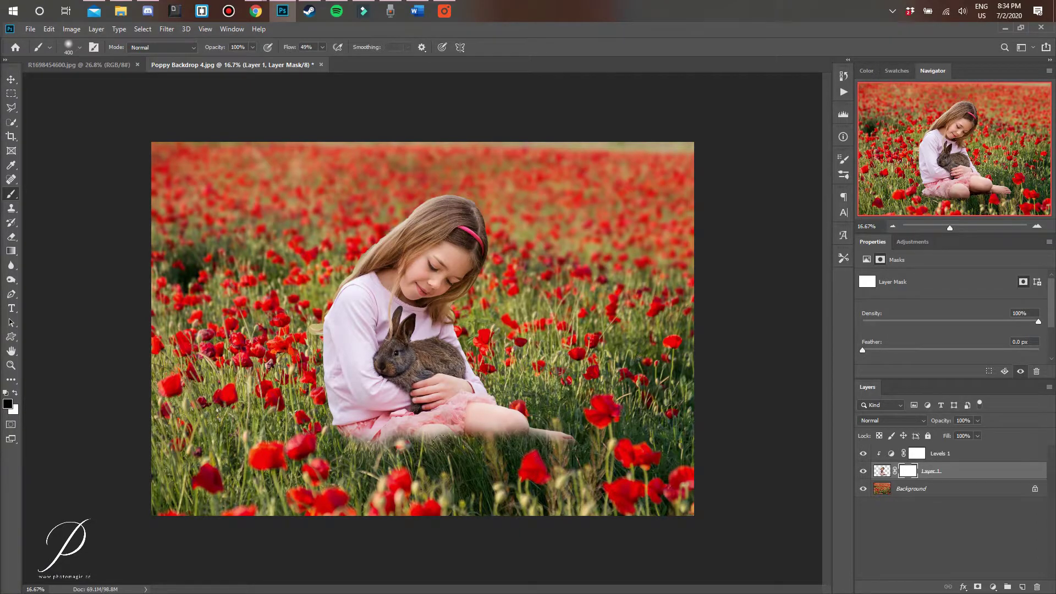
key("x")
mouse_move(526, 396)
left_mouse_down()
mouse_move(487, 414)
mouse_move(485, 430)
mouse_move(494, 417)
mouse_move(463, 407)
mouse_move(370, 421)
mouse_move(406, 436)
mouse_move(390, 432)
mouse_move(400, 424)
mouse_move(385, 414)
mouse_move(487, 404)
left_mouse_up()
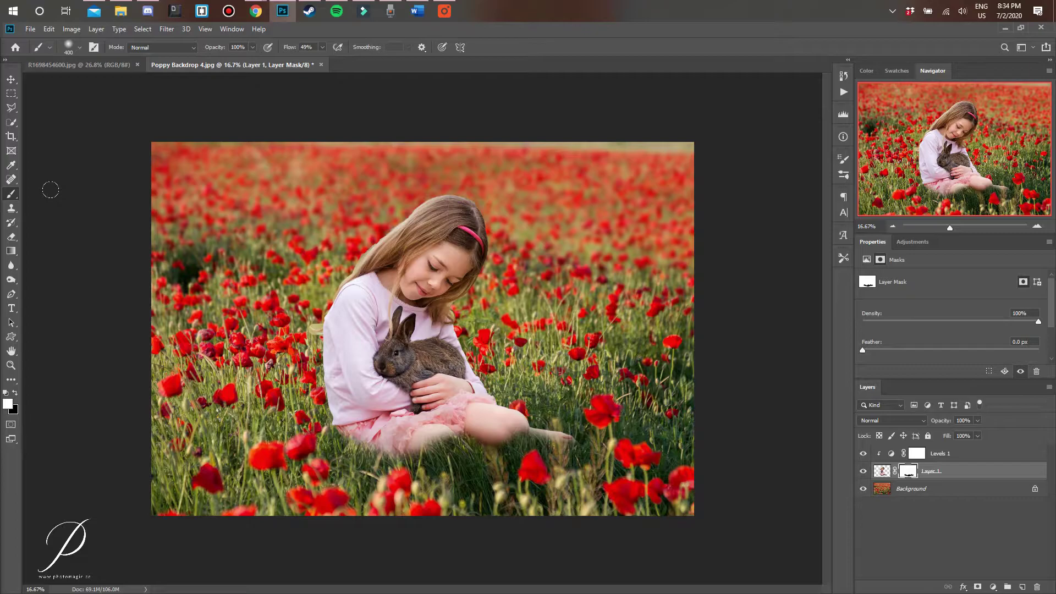
- Flip the girl layer horizontally and move it slightly down and to the right in the field
key("ctrl+t")
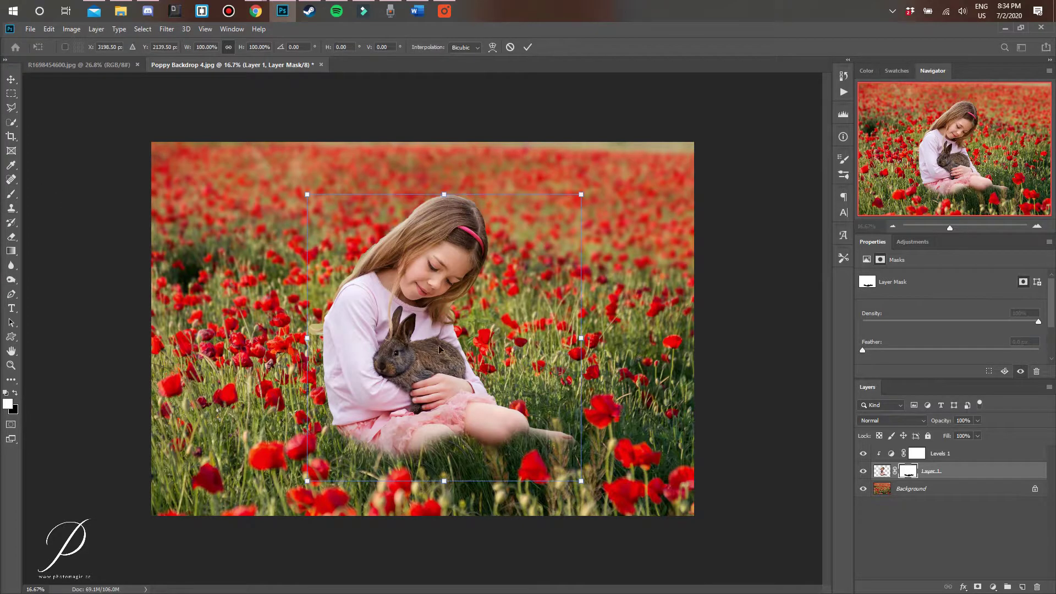
right_click(439, 347)
left_click(519, 484)
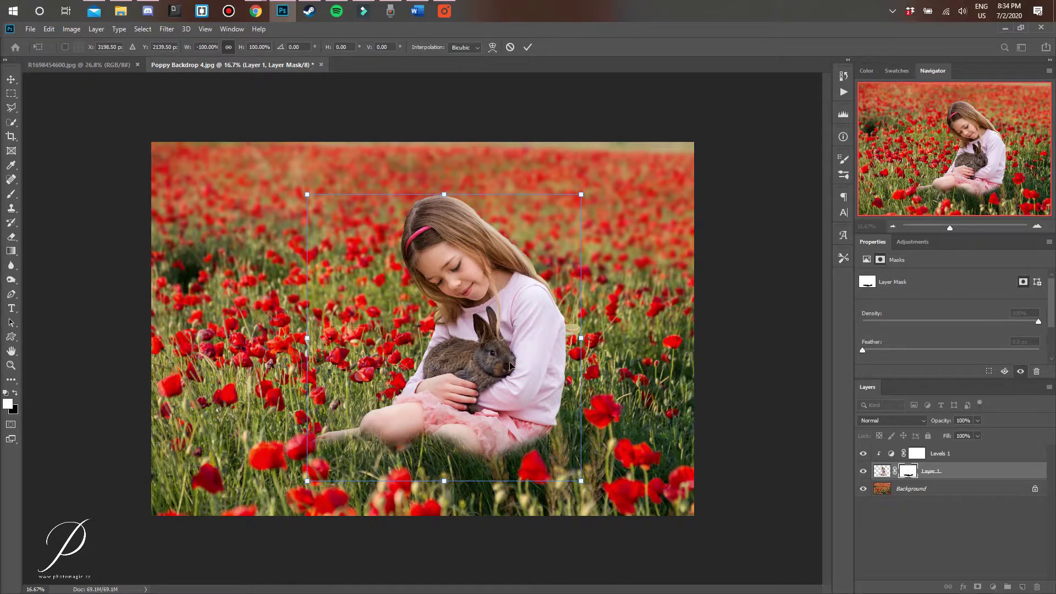
left_click_drag(504, 343, 513, 355)
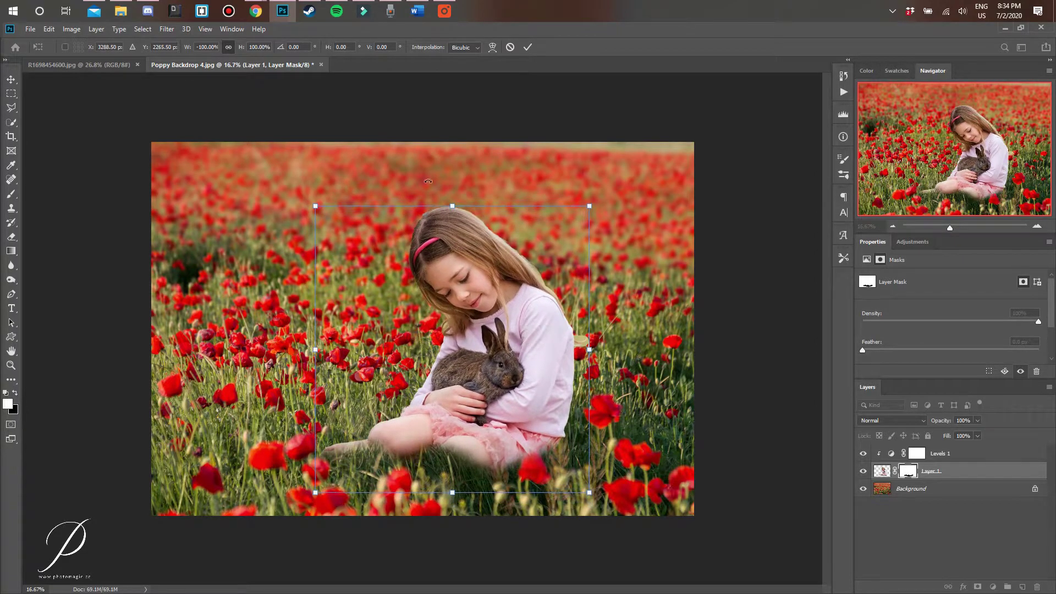
left_click(527, 47)
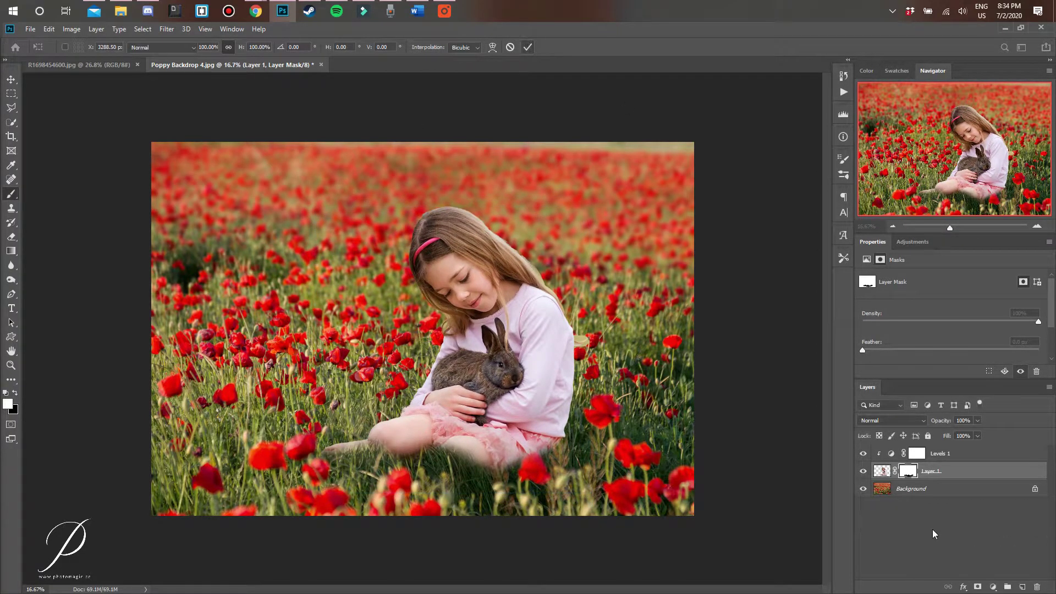
- Paint white on the girl's layer mask, reducing the brush to 200 px, to restore her foot, legs and skirt
key("x")
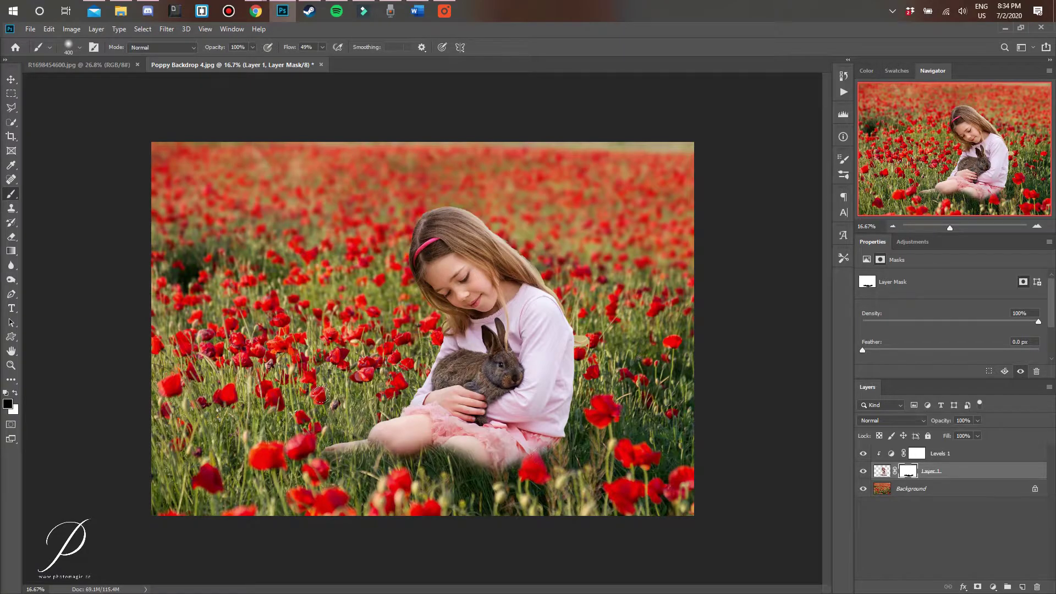
key("x")
mouse_move(381, 430)
left_mouse_down()
mouse_move(364, 446)
mouse_move(378, 432)
mouse_move(387, 440)
mouse_move(354, 431)
mouse_move(332, 446)
left_mouse_up()
key("bracketleft")
key("bracketleft")
key("bracketleft")
key("bracketleft")
key("bracketleft")
key("bracketleft")
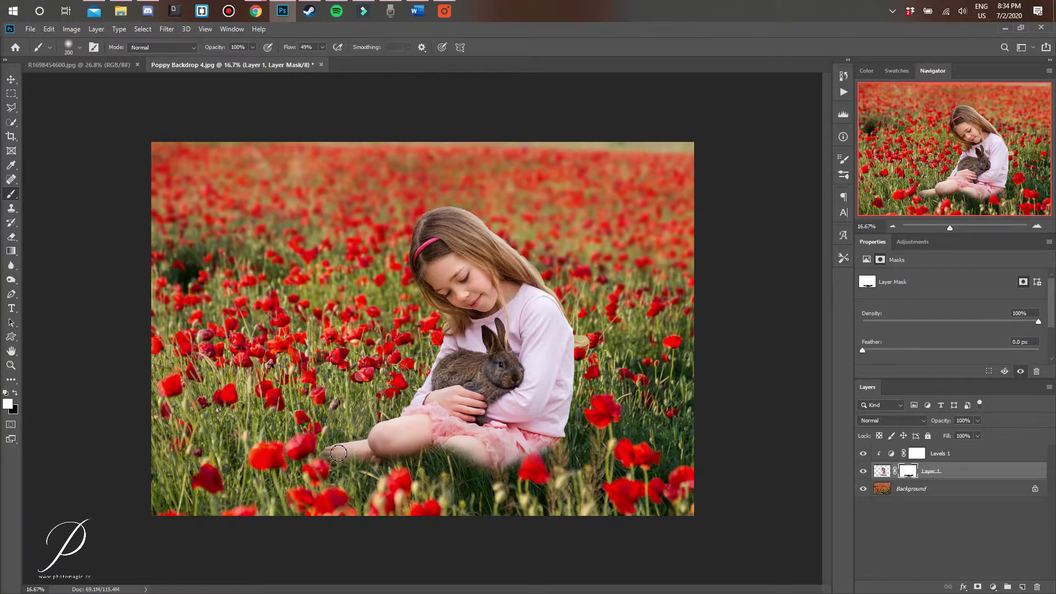
mouse_move(334, 456)
left_mouse_down()
mouse_move(323, 458)
mouse_move(338, 465)
mouse_move(359, 461)
mouse_move(324, 459)
mouse_move(388, 447)
mouse_move(380, 461)
mouse_move(438, 440)
mouse_move(480, 453)
mouse_move(445, 438)
mouse_move(434, 459)
mouse_move(473, 467)
mouse_move(476, 452)
mouse_move(556, 451)
mouse_move(545, 435)
left_mouse_up()
left_click_drag(485, 446, 472, 454)
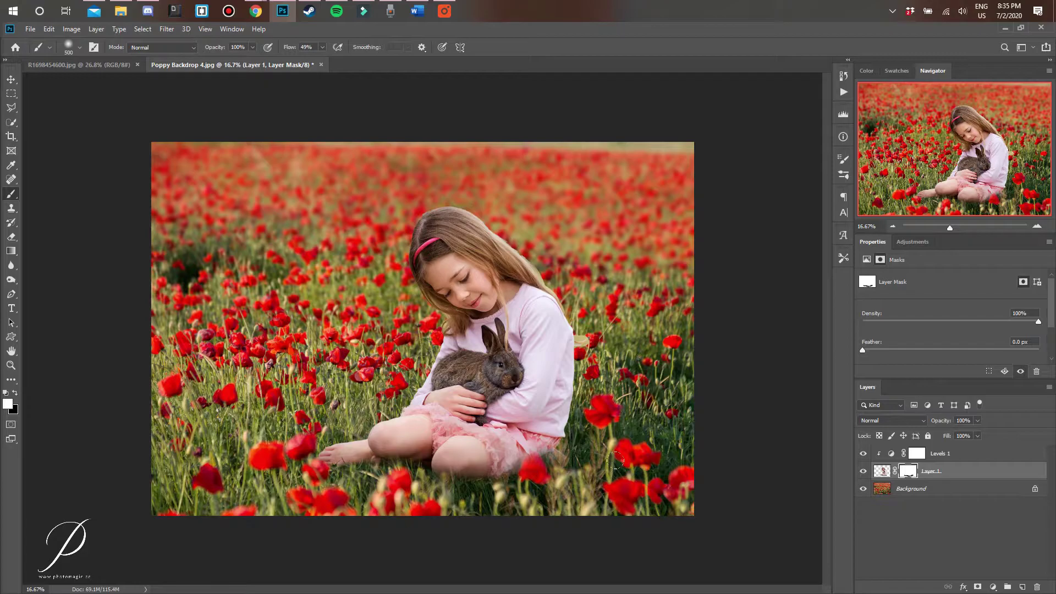
- Merge the clipped Levels adjustment with the girl layer
left_click(946, 457, "shift")
right_click(944, 454)
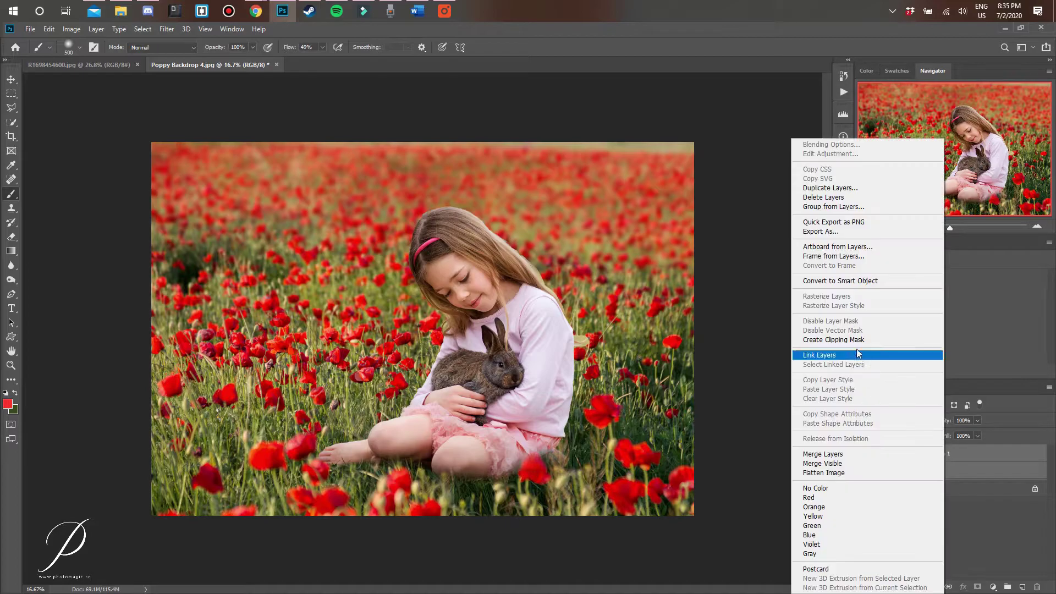
left_click(870, 453)
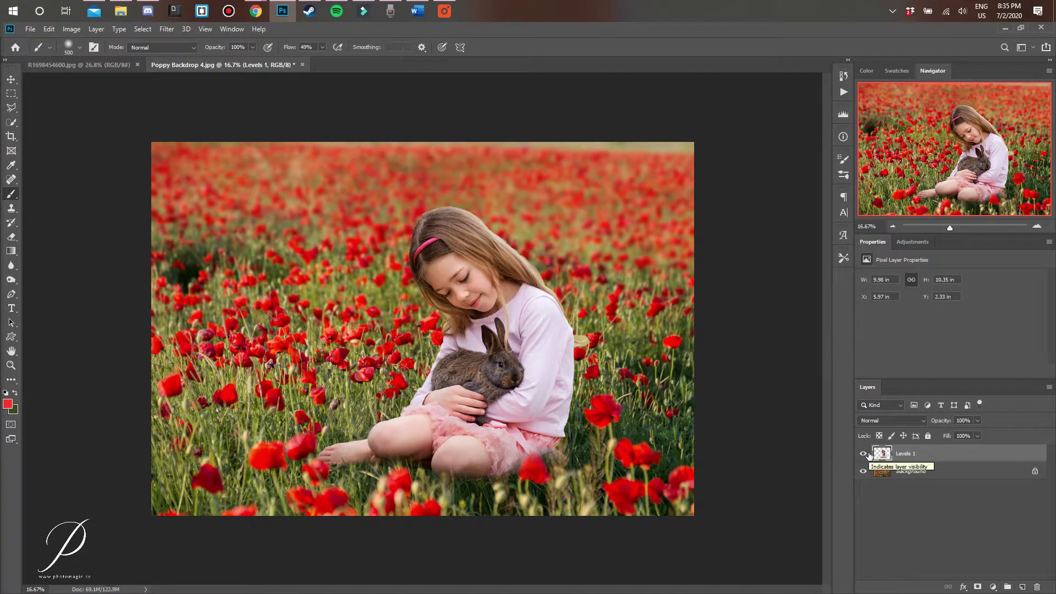
- Place the Poppy Field 7 image as an embedded object above the girl layer
left_click(34, 32)
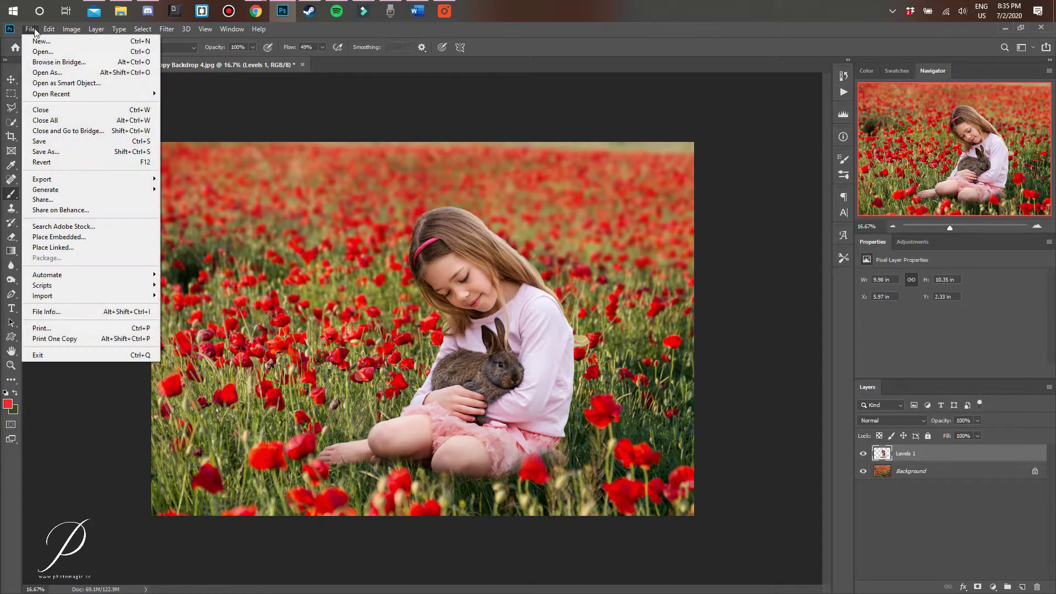
left_click(124, 242)
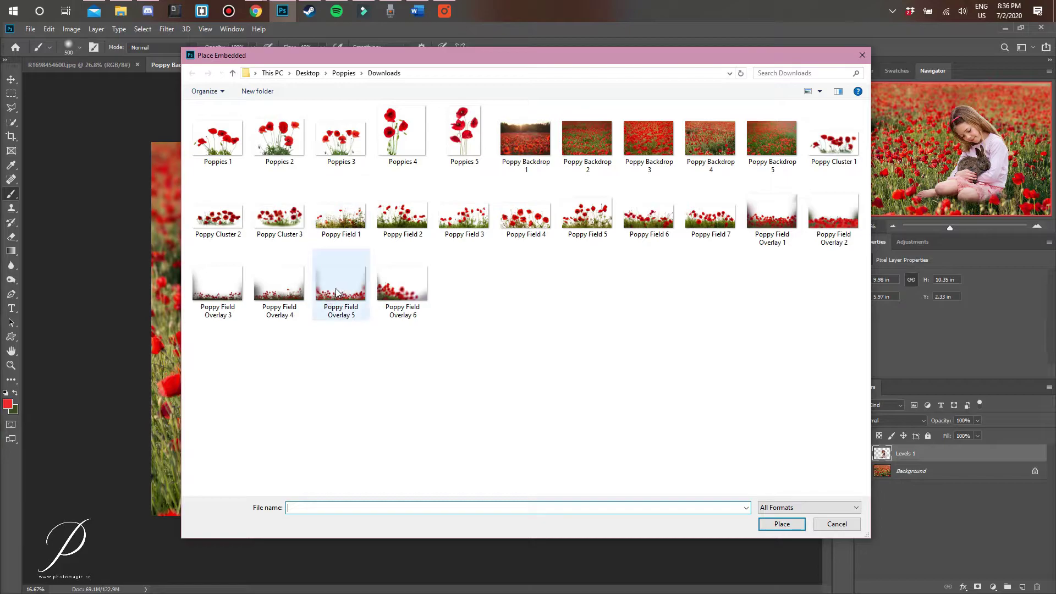
double_click(699, 217)
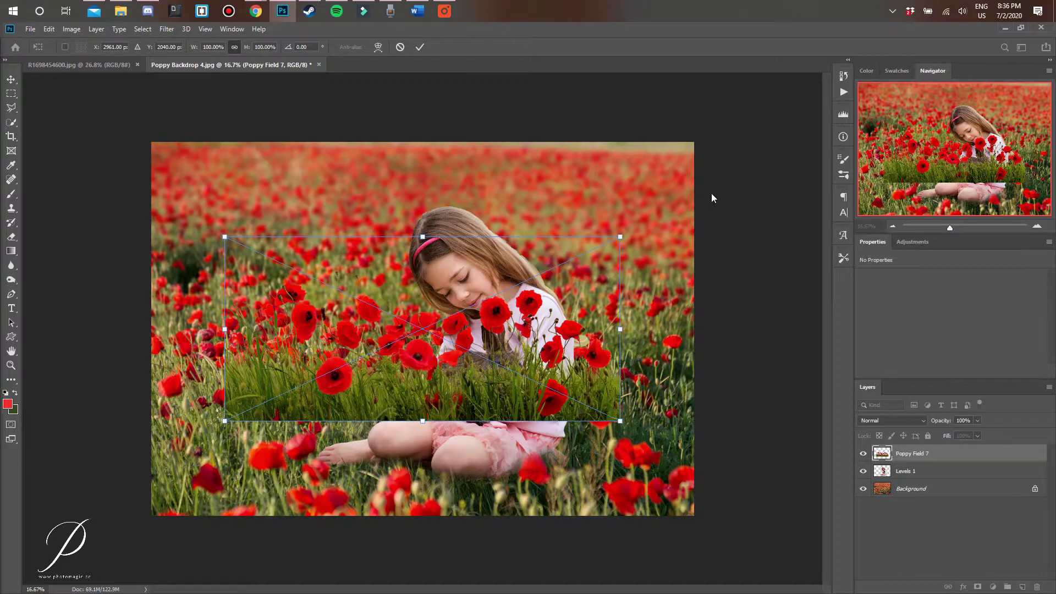
- Scale the Poppy Field 7 overlay to about 94% and position it across the lower-left foreground, overlapping the girl's legs
left_click_drag(621, 421, 636, 429)
left_click_drag(537, 401, 559, 529)
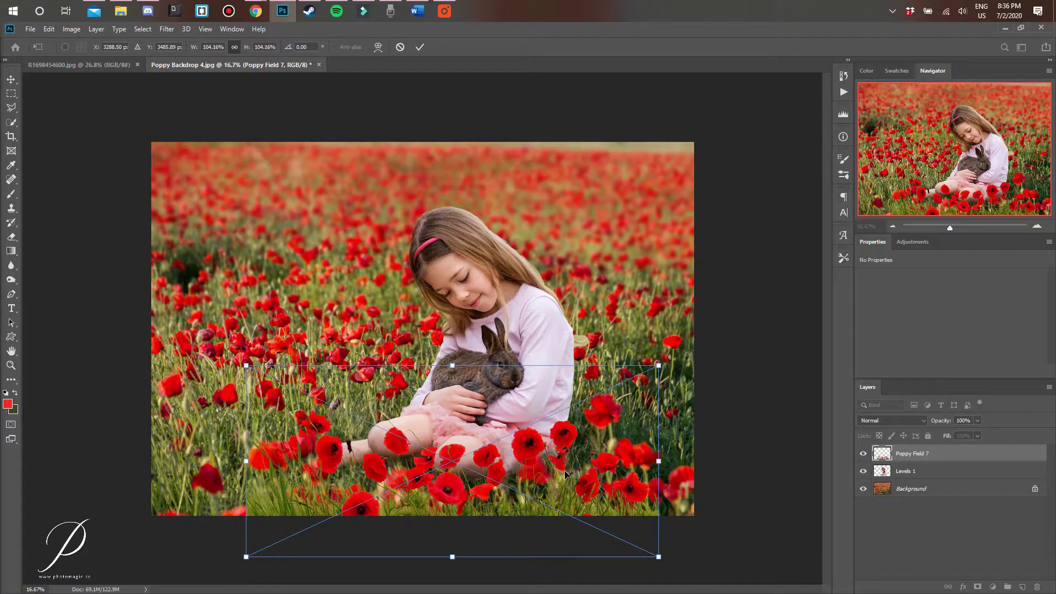
left_click_drag(246, 365, 377, 425)
left_click_drag(534, 520, 247, 474)
left_click_drag(394, 402, 486, 365)
left_click_drag(431, 444, 434, 458)
left_click(420, 47)
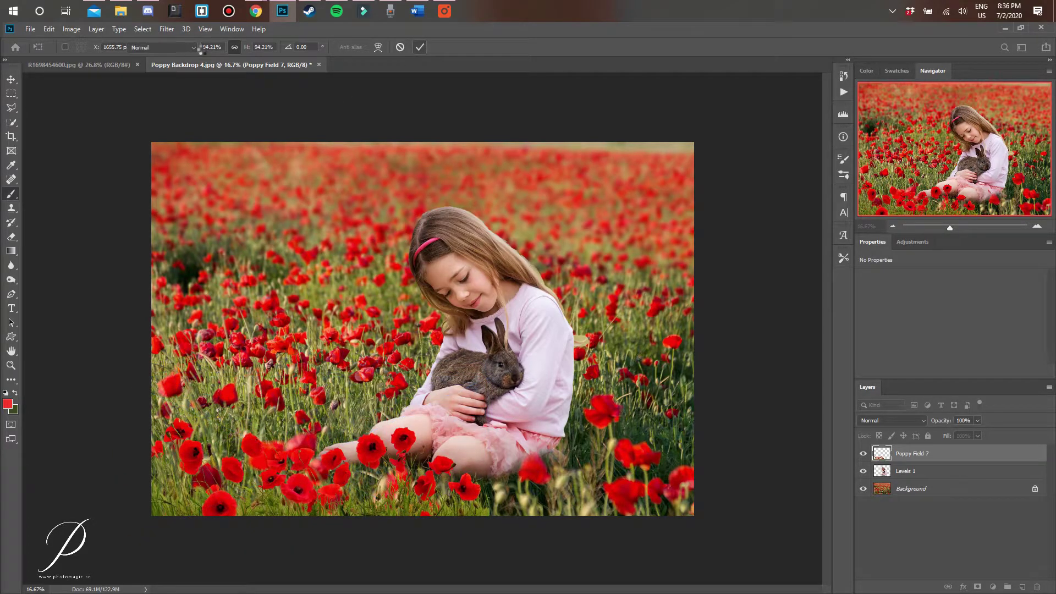
- Apply a Field Blur from the Blur Gallery to the Poppy Field 7 overlay
left_click(167, 29)
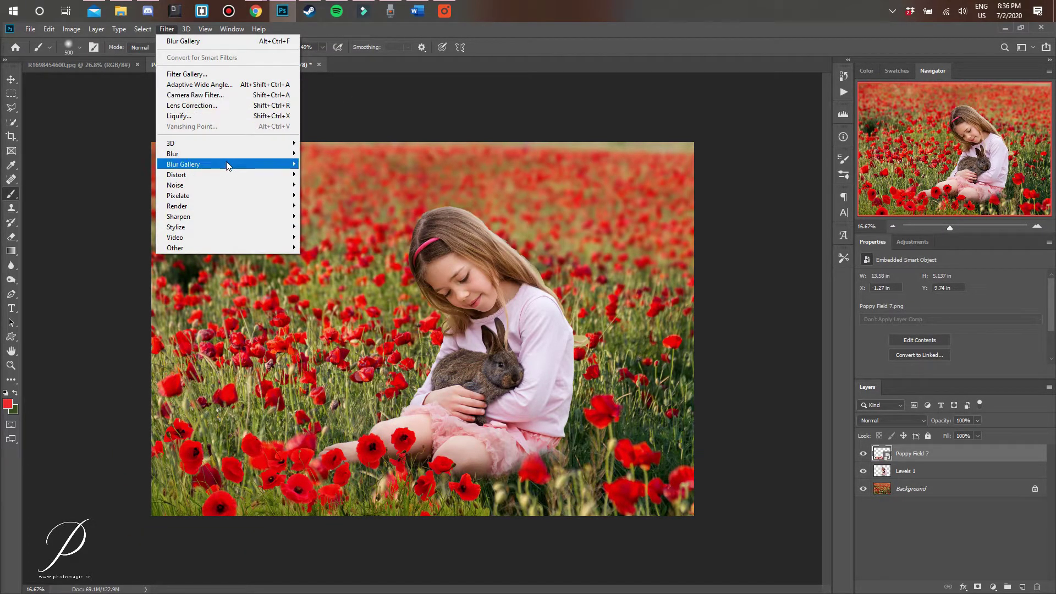
mouse_move(228, 165)
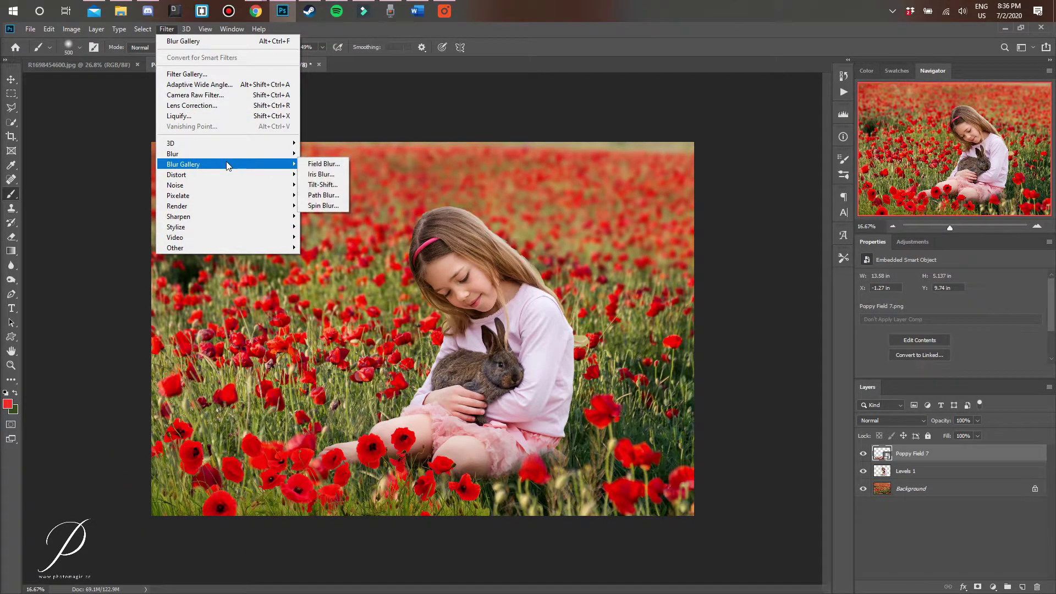
left_click(315, 164)
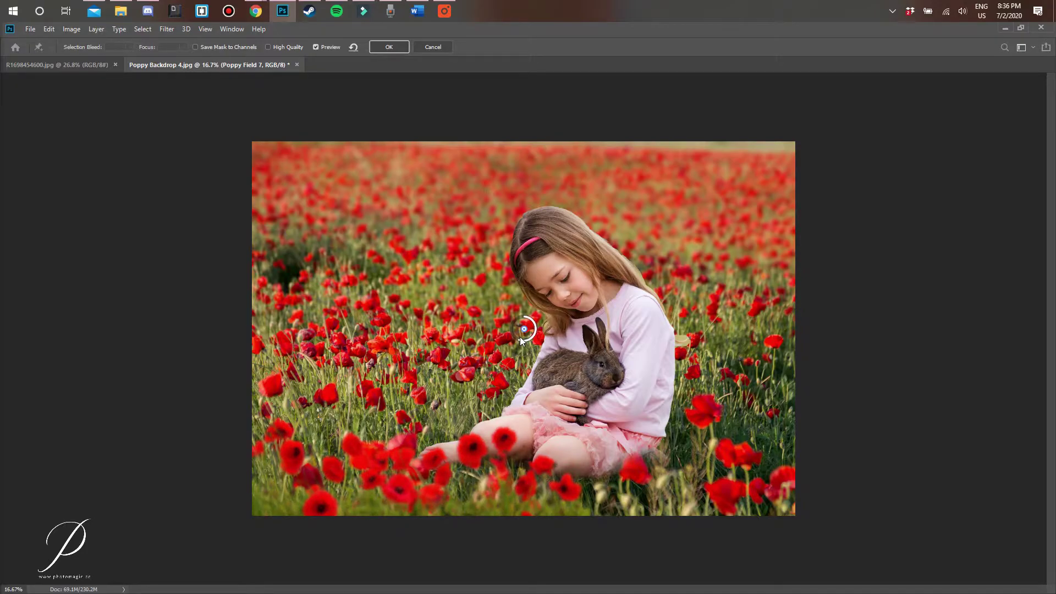
left_click(389, 47)
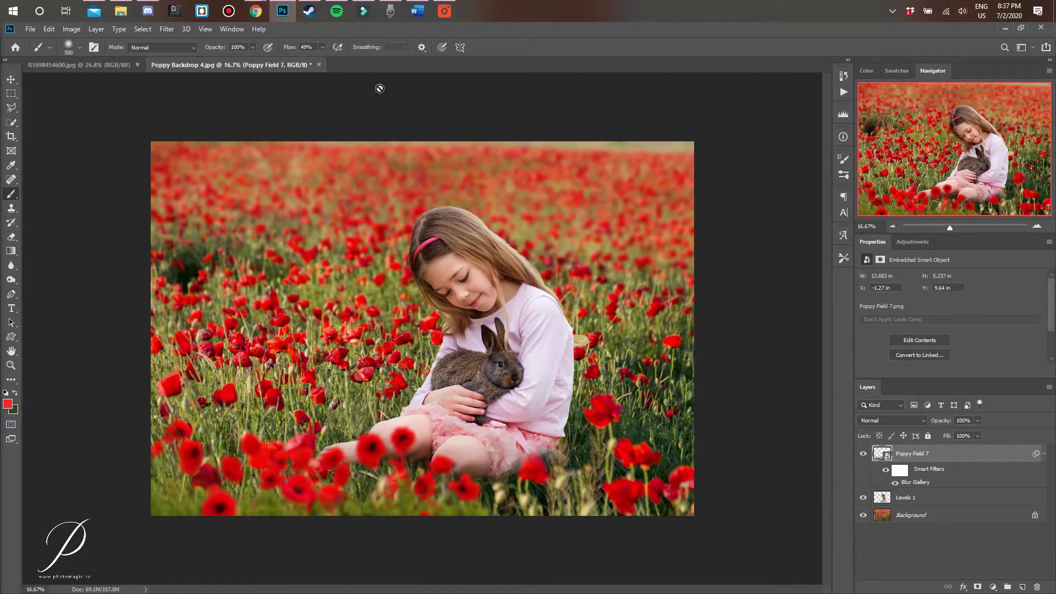
- Try out Poppy Field Overlay 5 as an embedded object scaled to about 105% across the foreground, and hide its layer
scroll(493, 170, "up", 3)
left_click(31, 29)
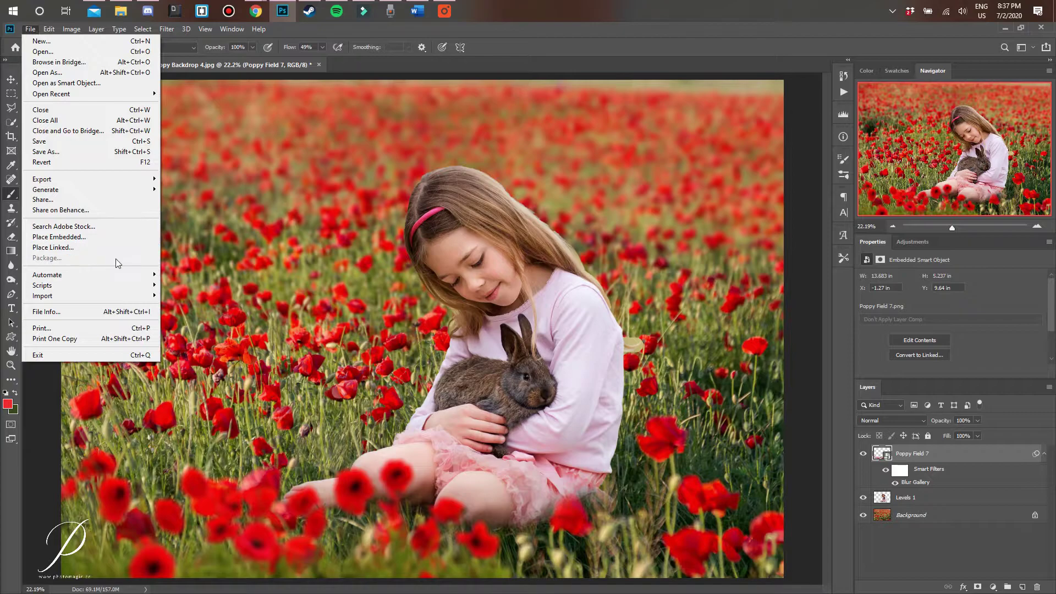
left_click(110, 239)
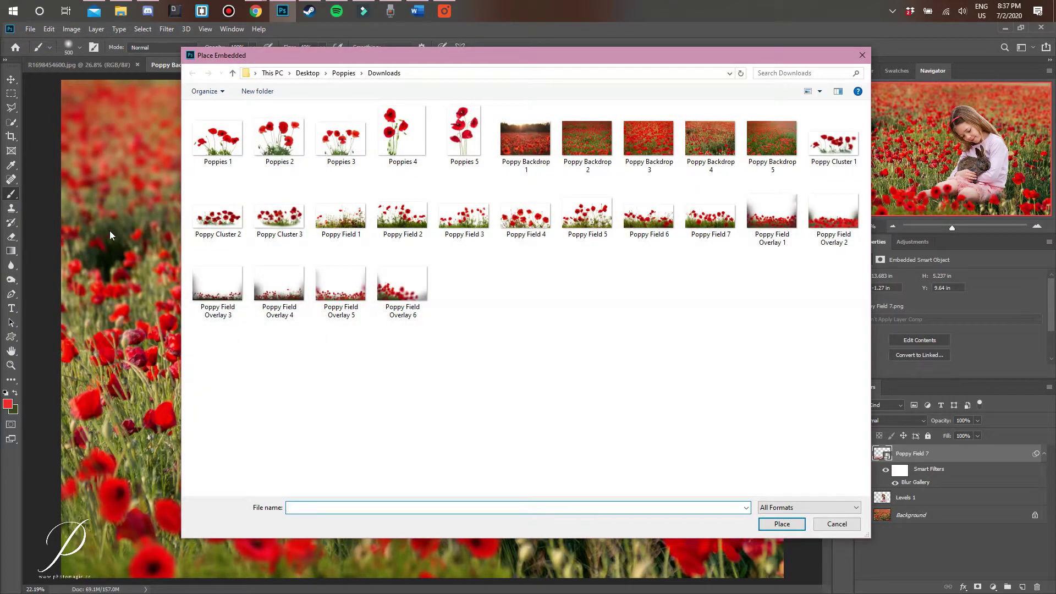
left_click(339, 276)
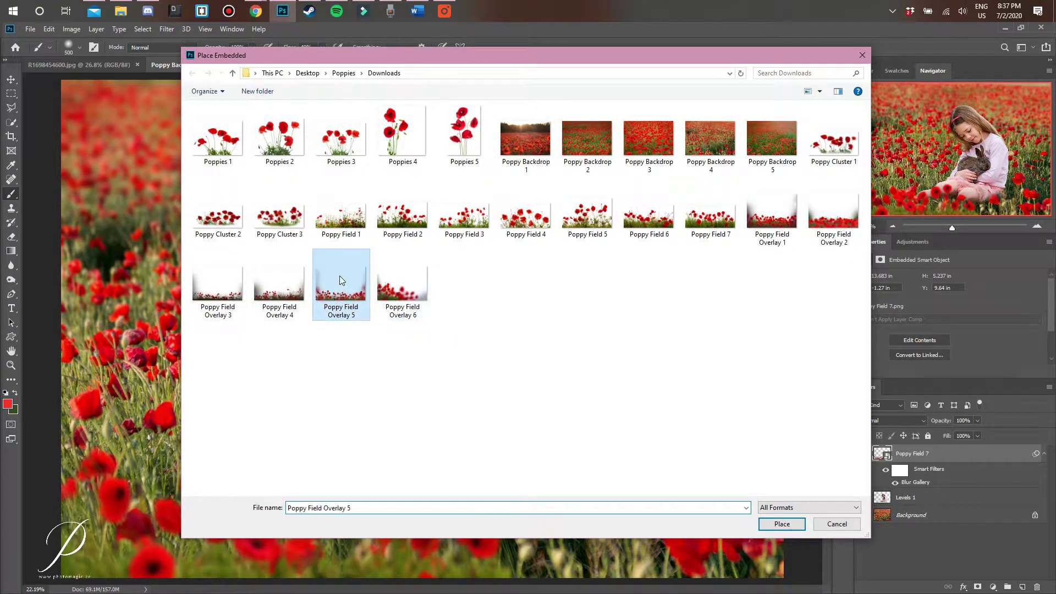
double_click(339, 276)
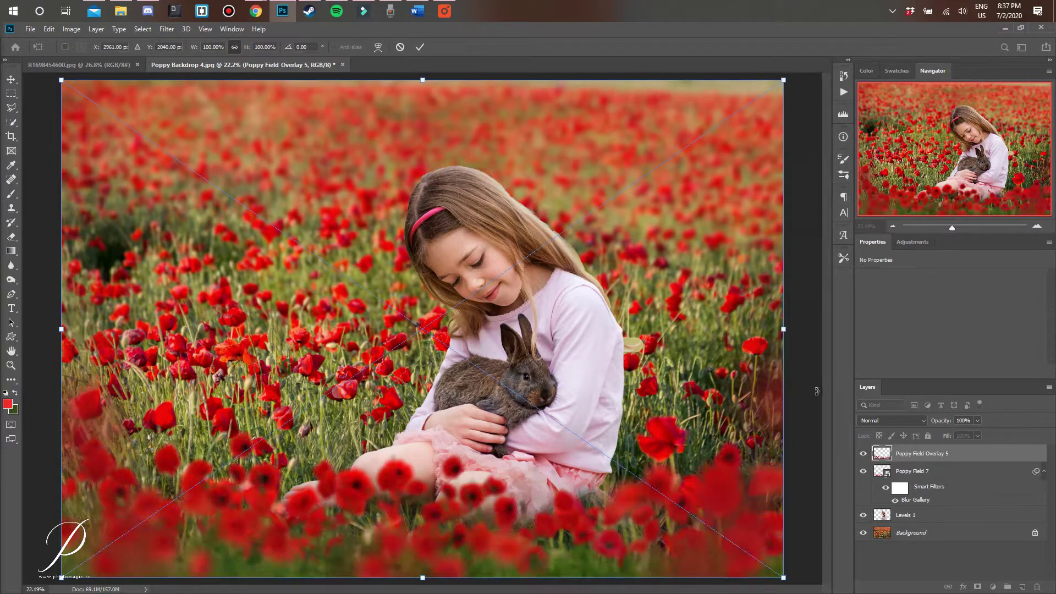
left_click_drag(830, 394, 649, 356)
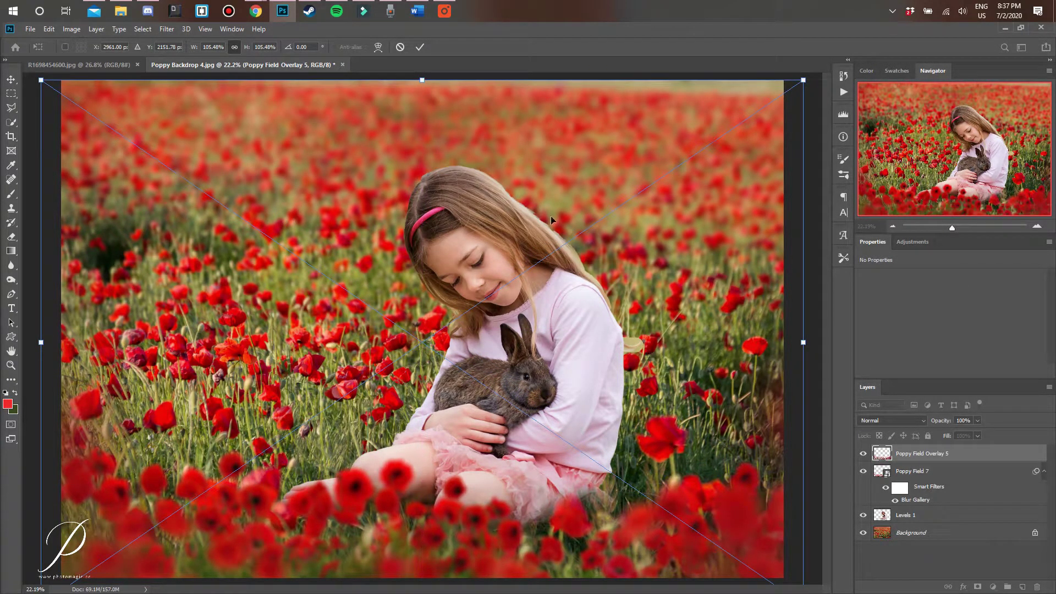
left_click(420, 47)
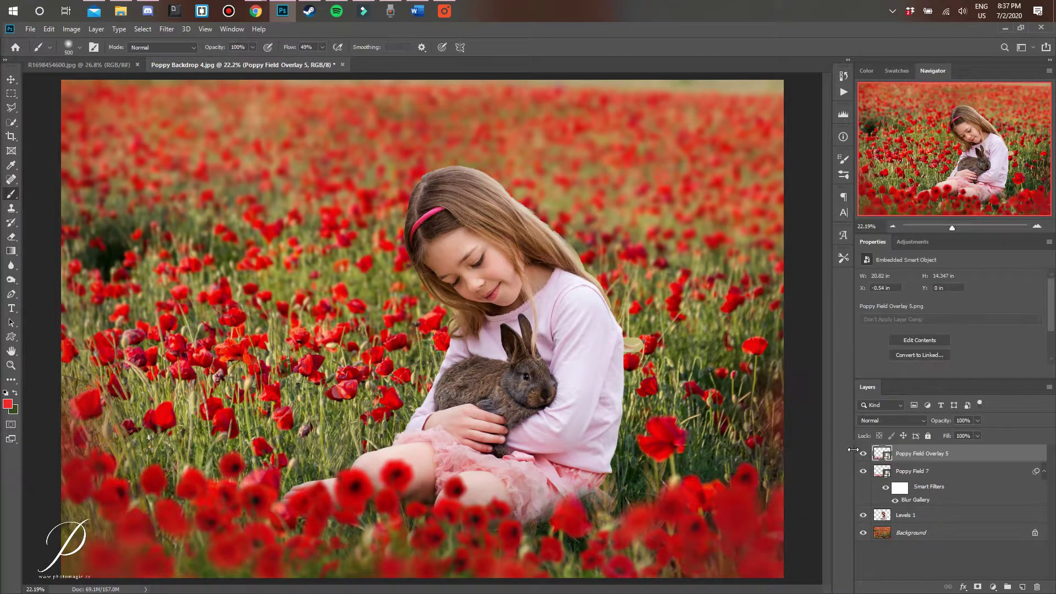
left_click(863, 454)
- Try out Poppy Field Overlay 6 as an embedded object, lowered below the rabbit, and hide its layer
left_click(30, 29)
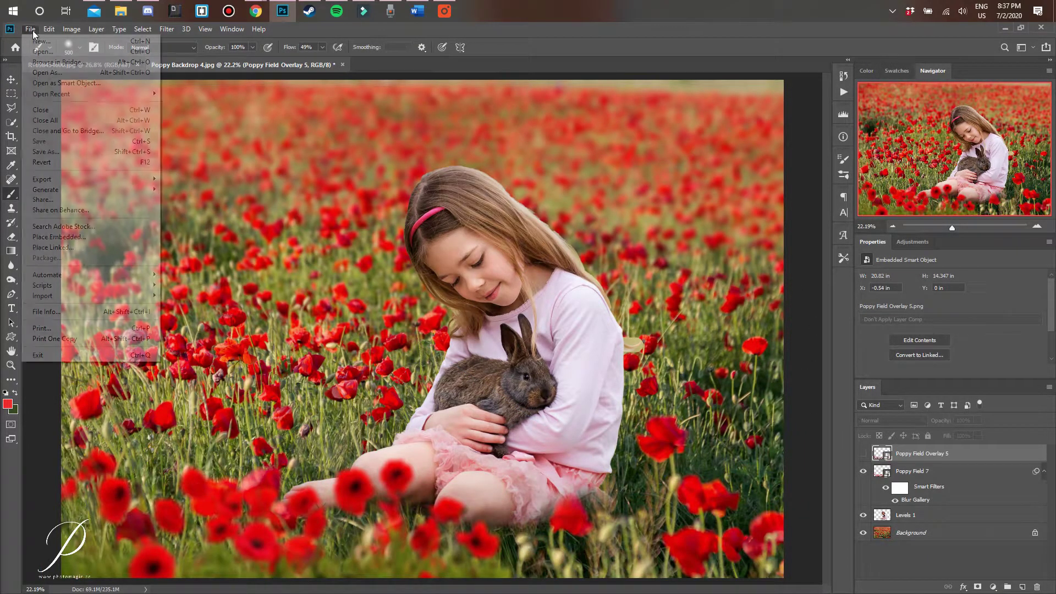
left_click(103, 236)
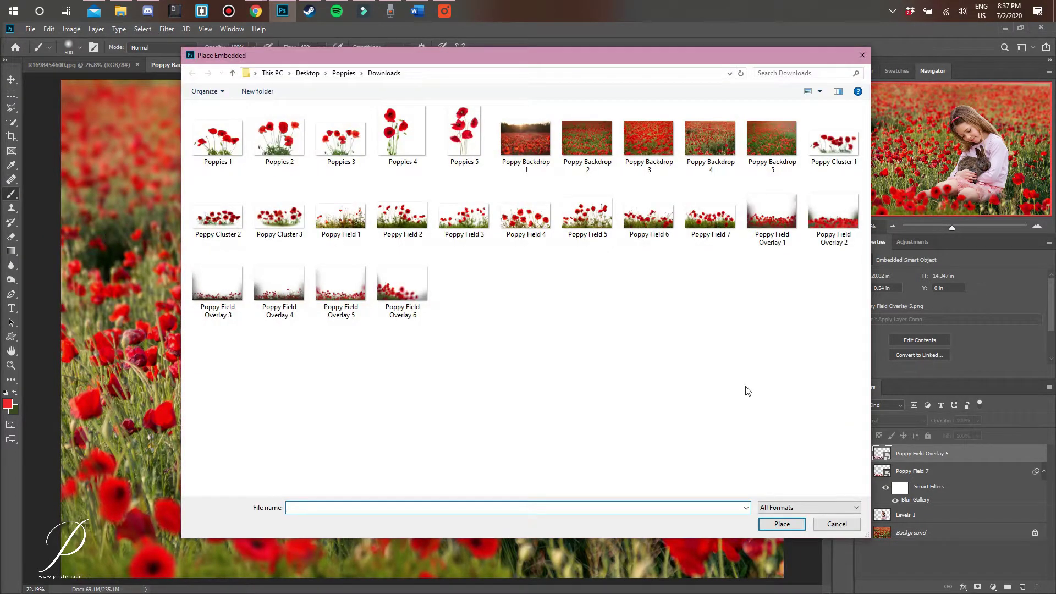
double_click(418, 282)
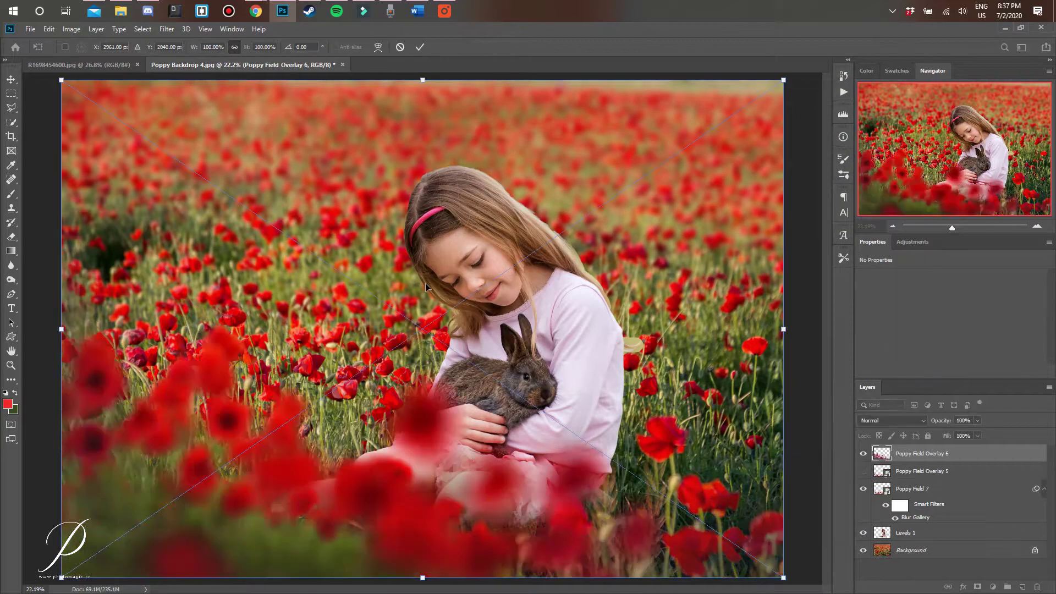
left_click(420, 48)
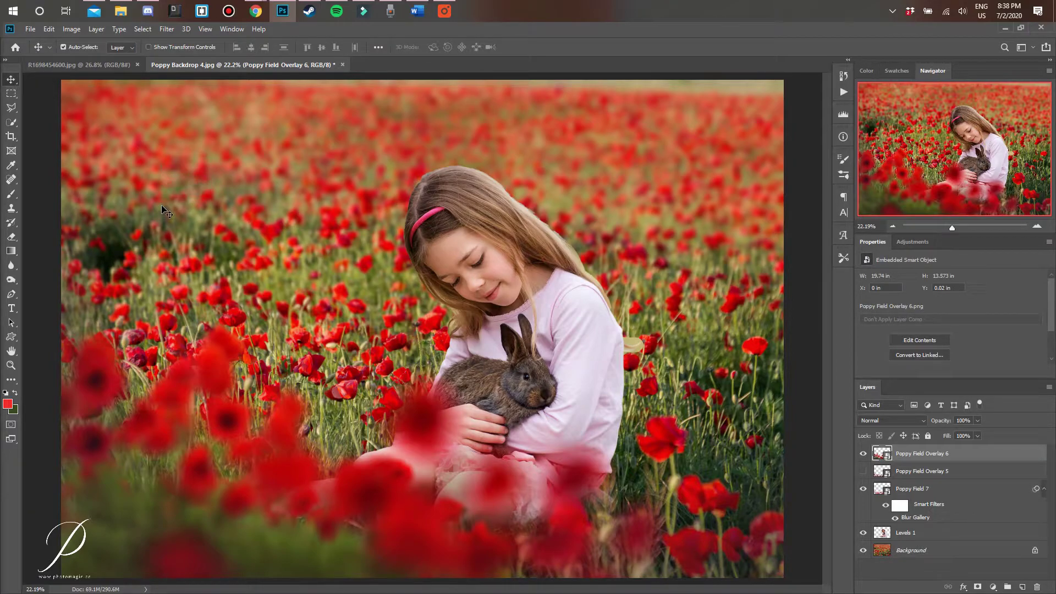
left_click_drag(189, 363, 200, 424)
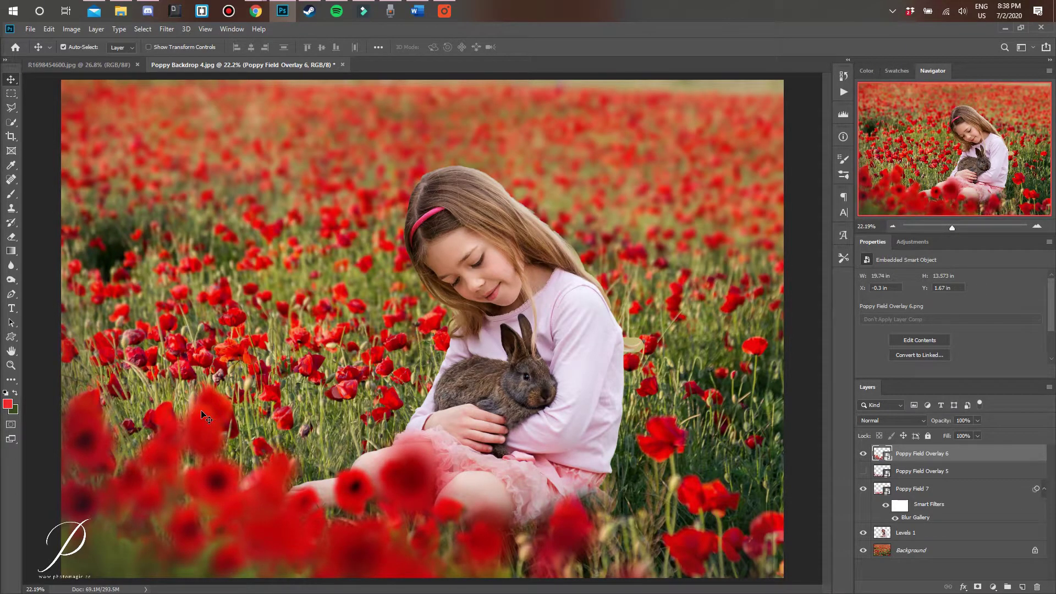
left_click(863, 454)
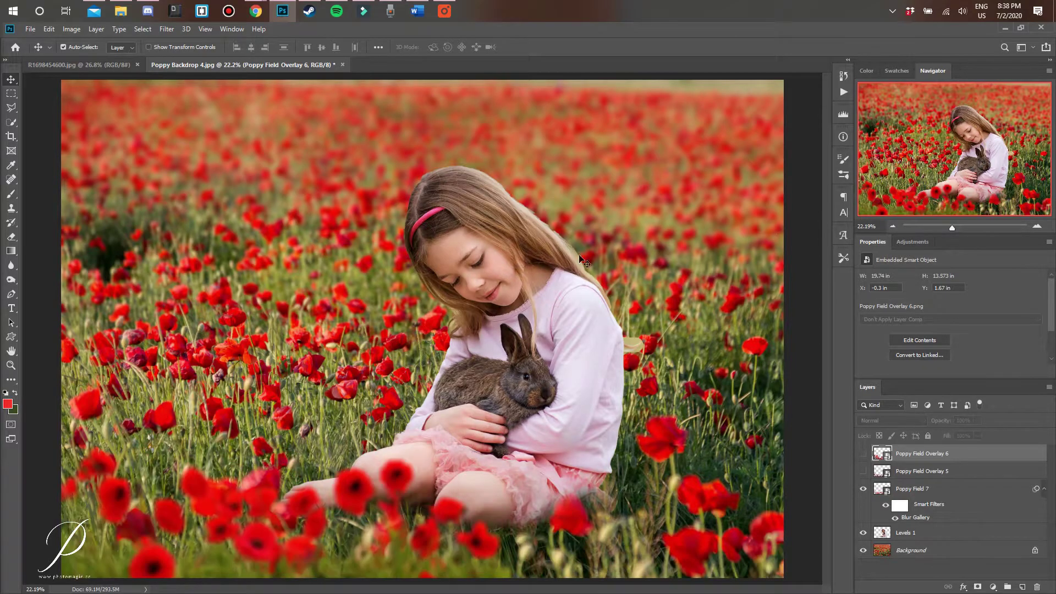
- Place Poppy Field Overlay 5 as an embedded object, scaled to about 103% and lowered so its poppies line the foreground below the girl
left_click(30, 29)
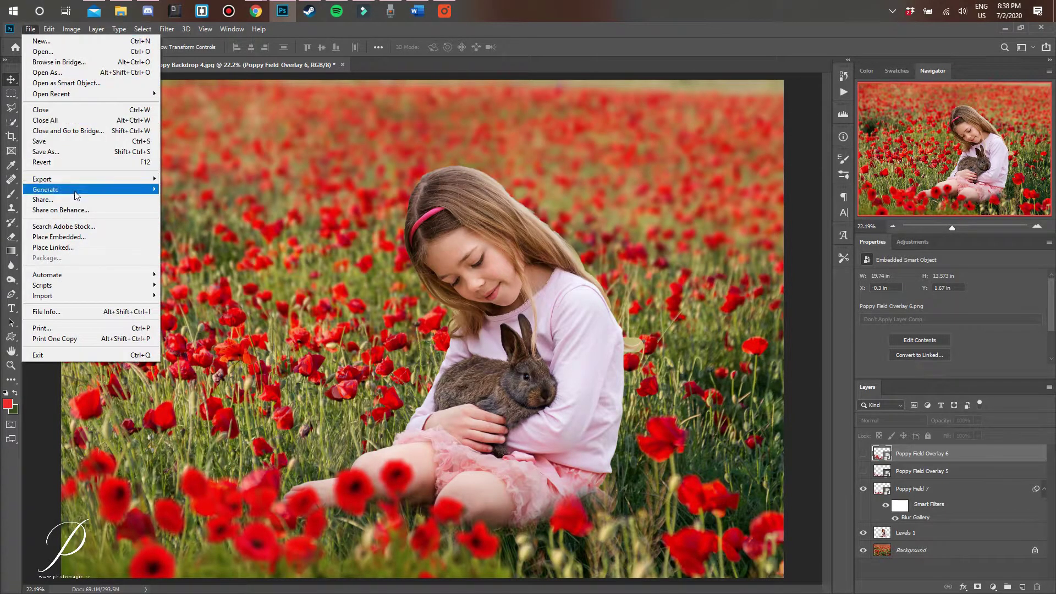
left_click(92, 239)
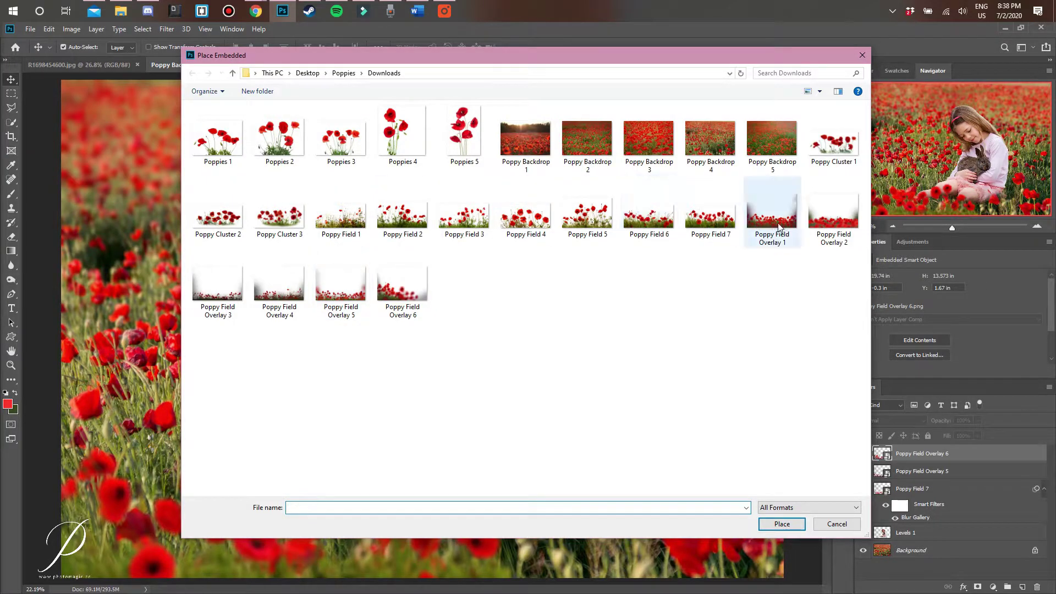
double_click(344, 283)
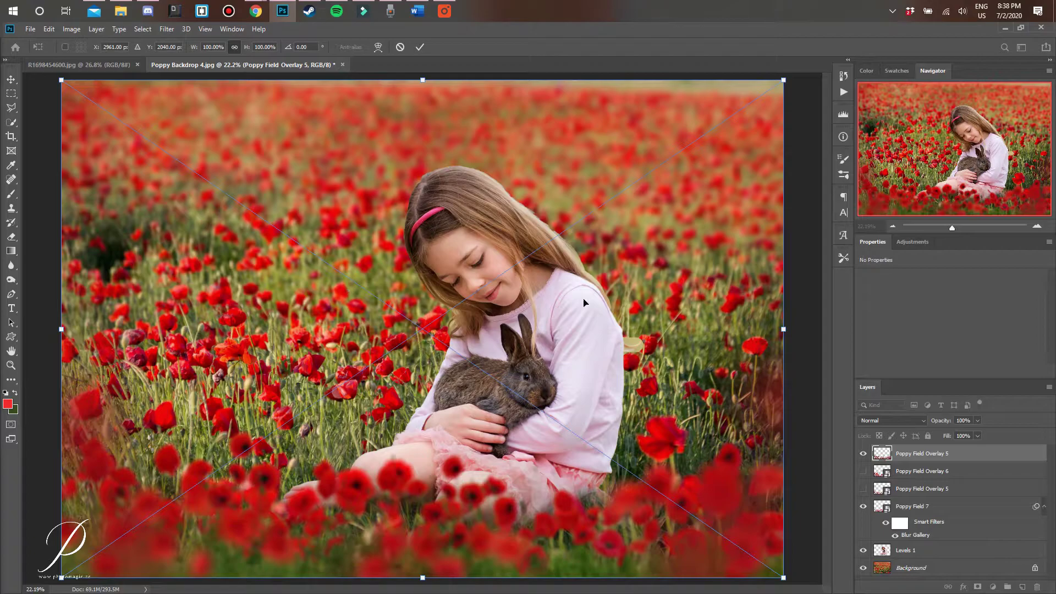
left_click_drag(783, 329, 802, 328)
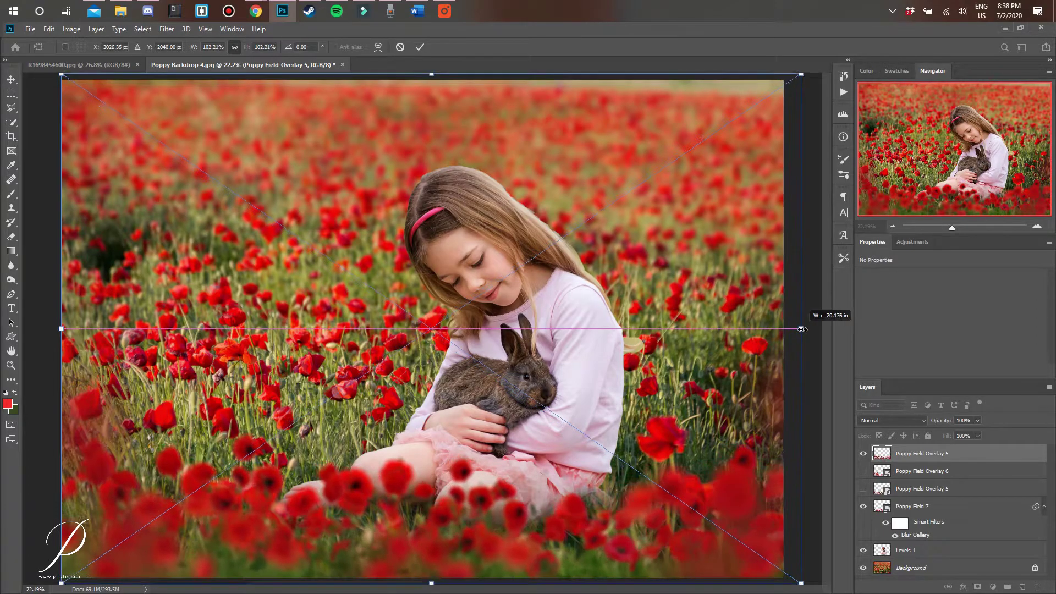
left_click_drag(713, 301, 703, 344)
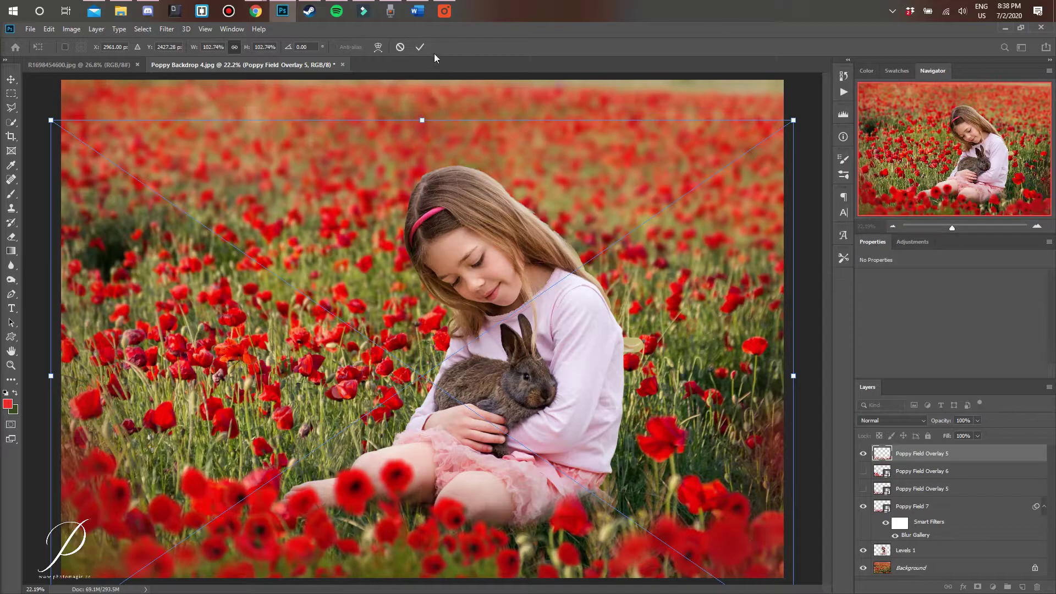
left_click(421, 47)
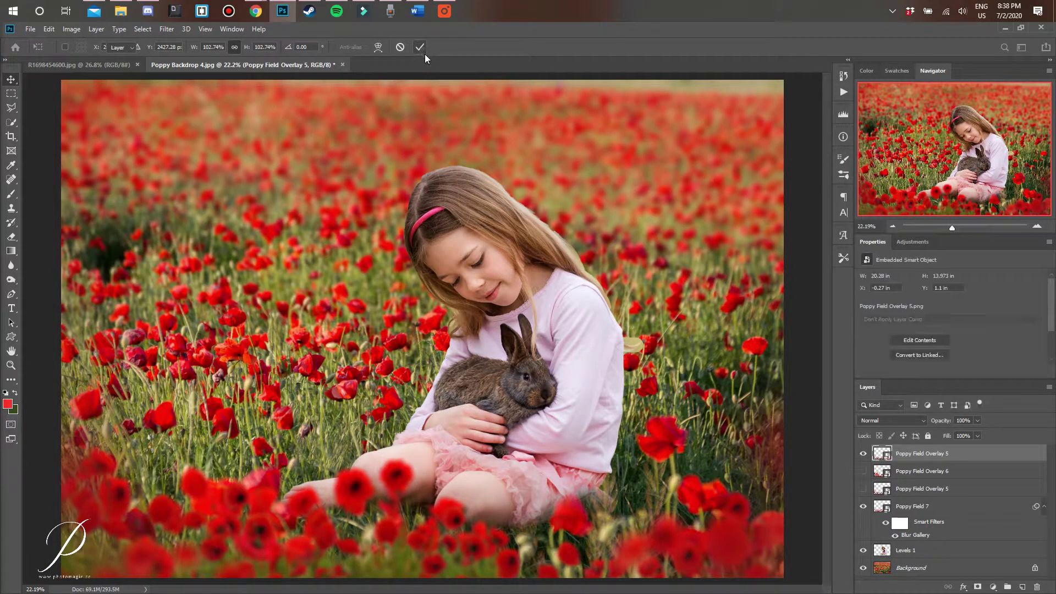
- Place the Poppy Field 1 image as an embedded object above the hidden Poppy Field Overlay 6 layer
left_click(31, 29)
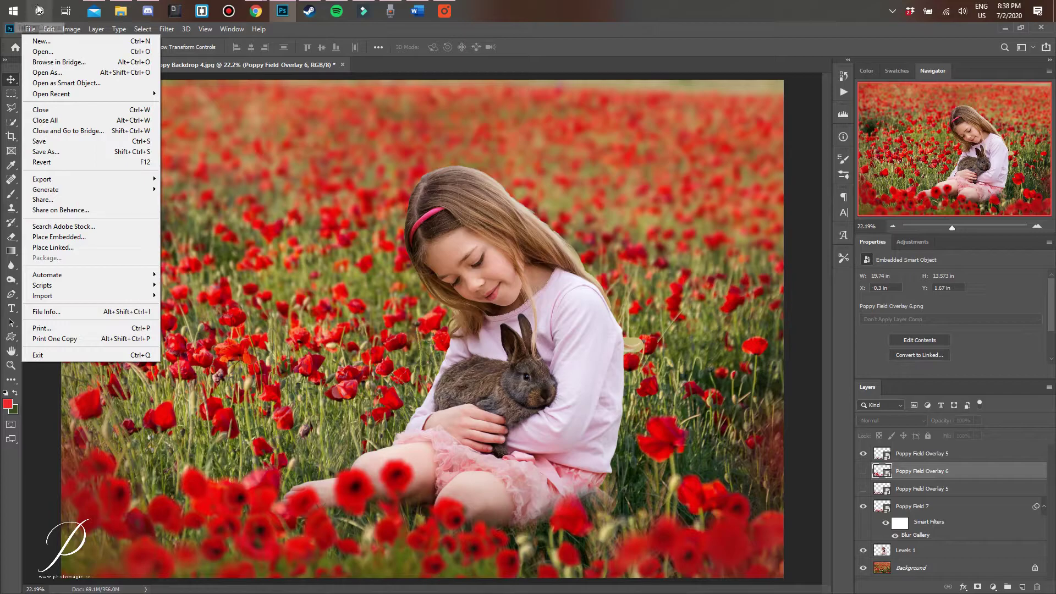
left_click(71, 237)
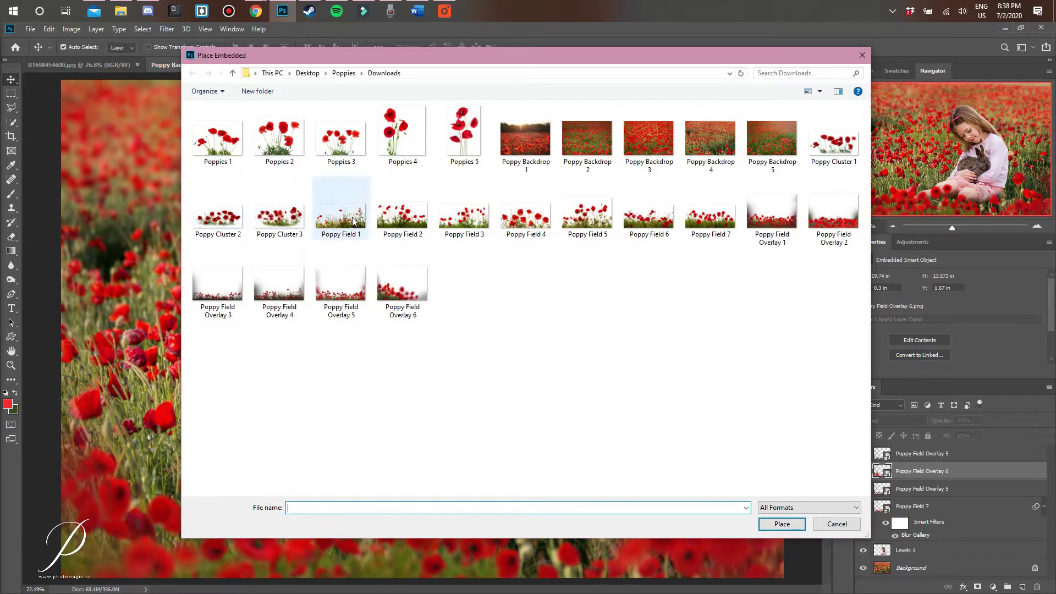
double_click(353, 215)
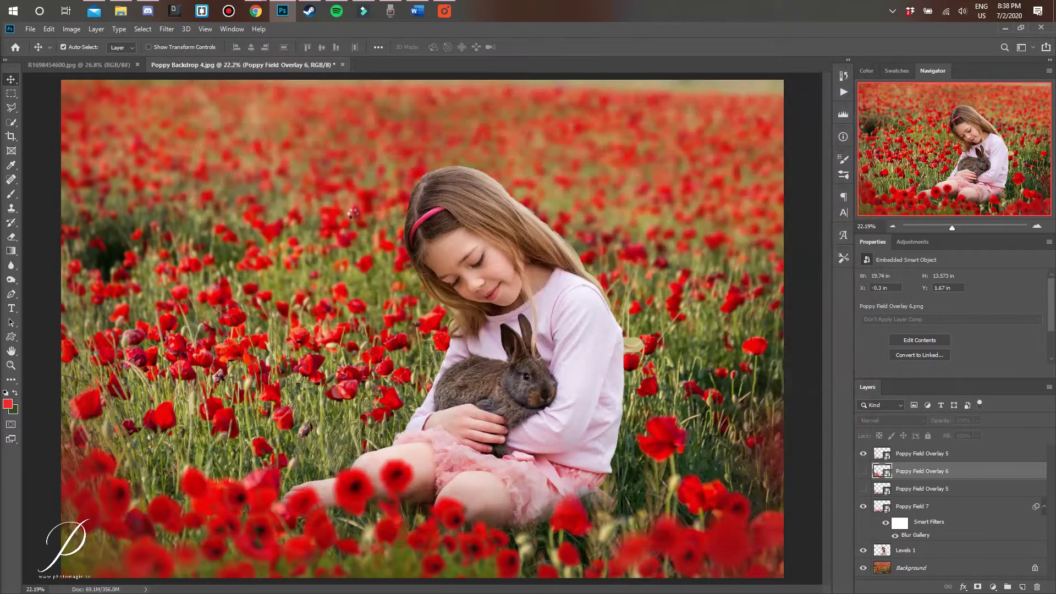
- Scale the Poppy Field 1 overlay to about 148% and position it across the lower half of the image
left_click_drag(491, 323, 505, 487)
left_click_drag(706, 373, 882, 285)
left_click_drag(674, 426, 547, 496)
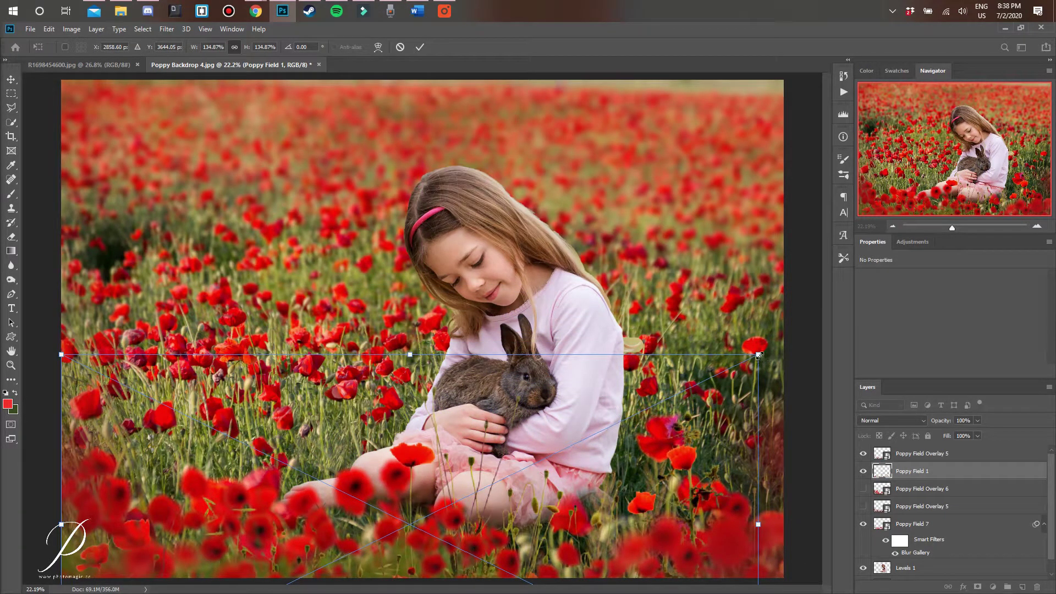
left_click_drag(757, 358, 819, 315)
left_click_drag(698, 392, 692, 381)
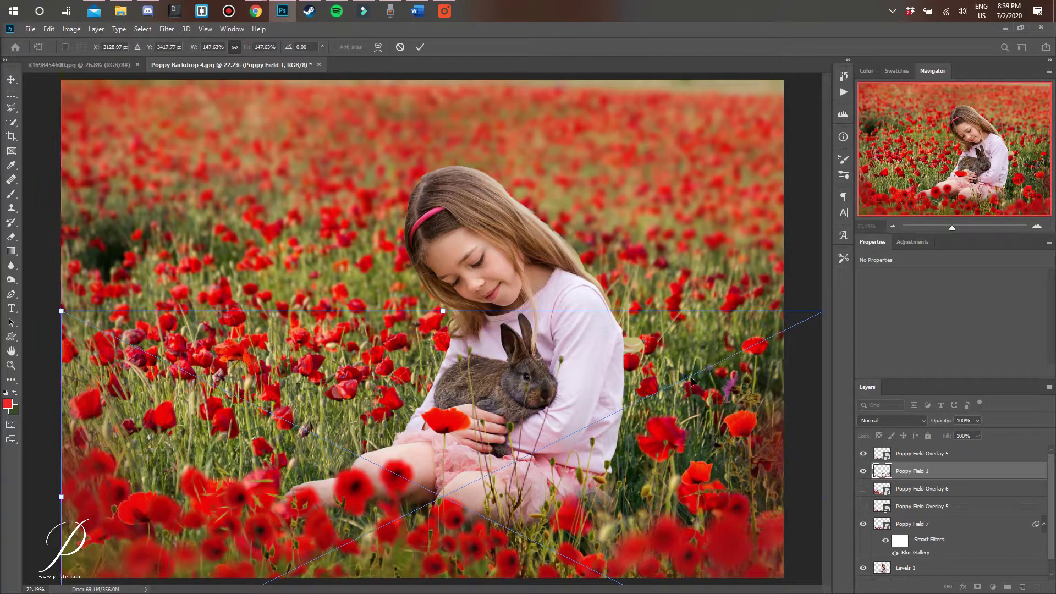
left_click(419, 47)
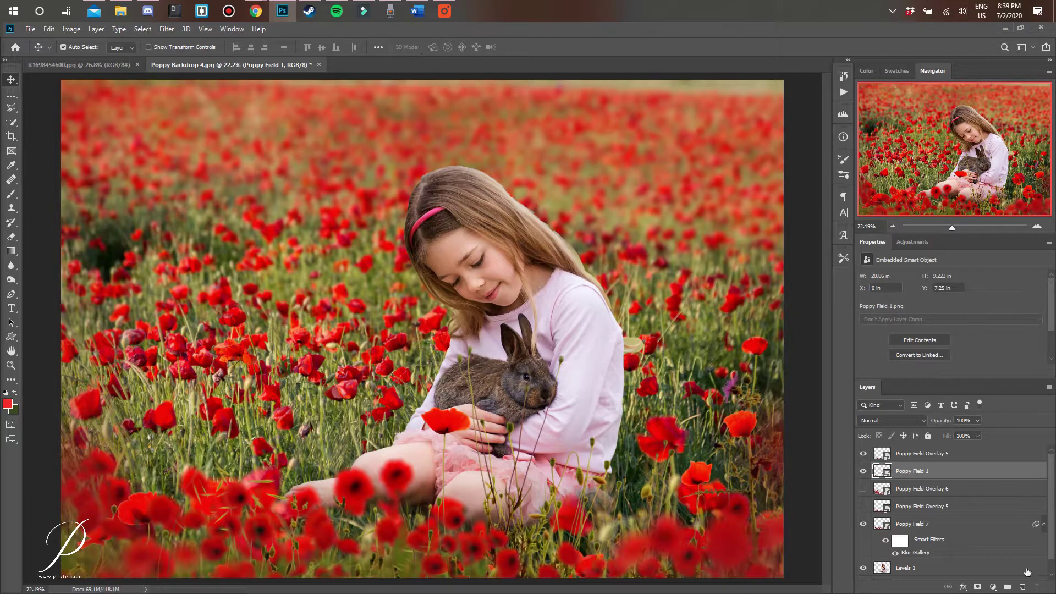
- Add a layer mask to Poppy Field 1 and paint black to hide the poppy and stems covering the girl and rabbit
left_click(977, 588)
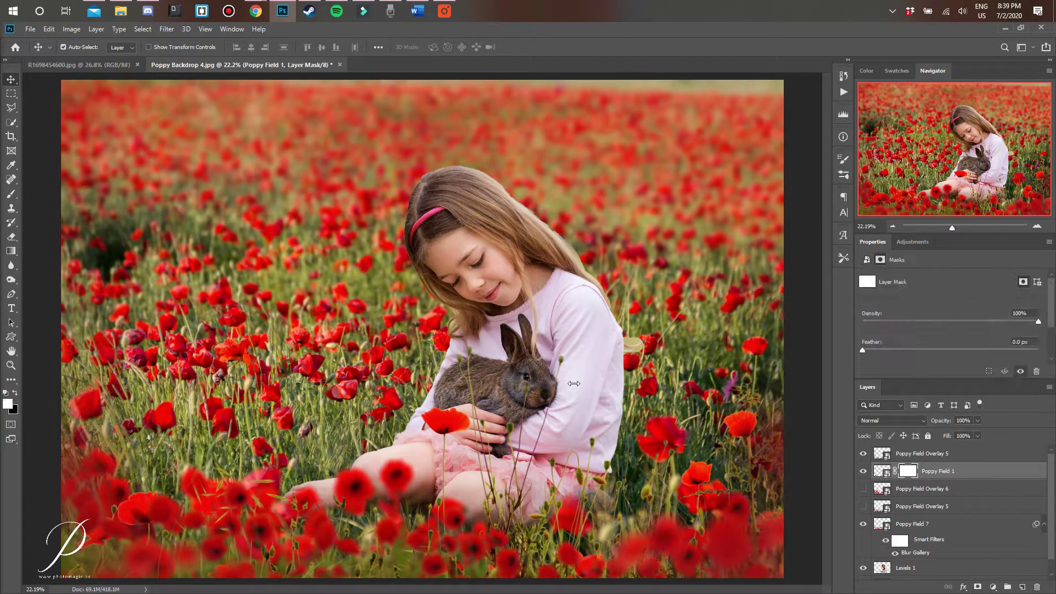
left_click(11, 194)
left_click(15, 393)
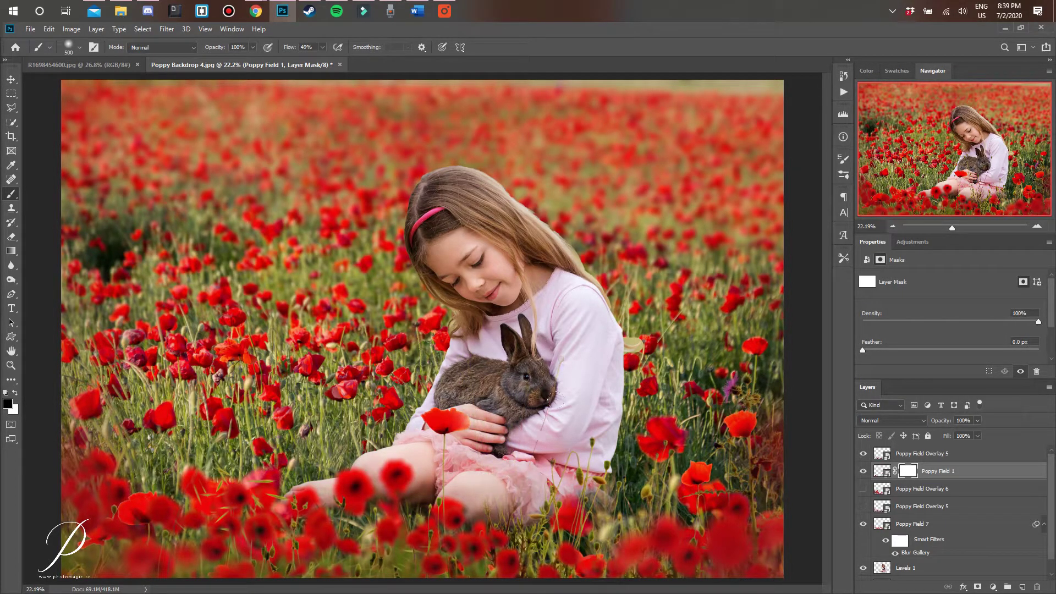
left_click_drag(460, 419, 423, 437)
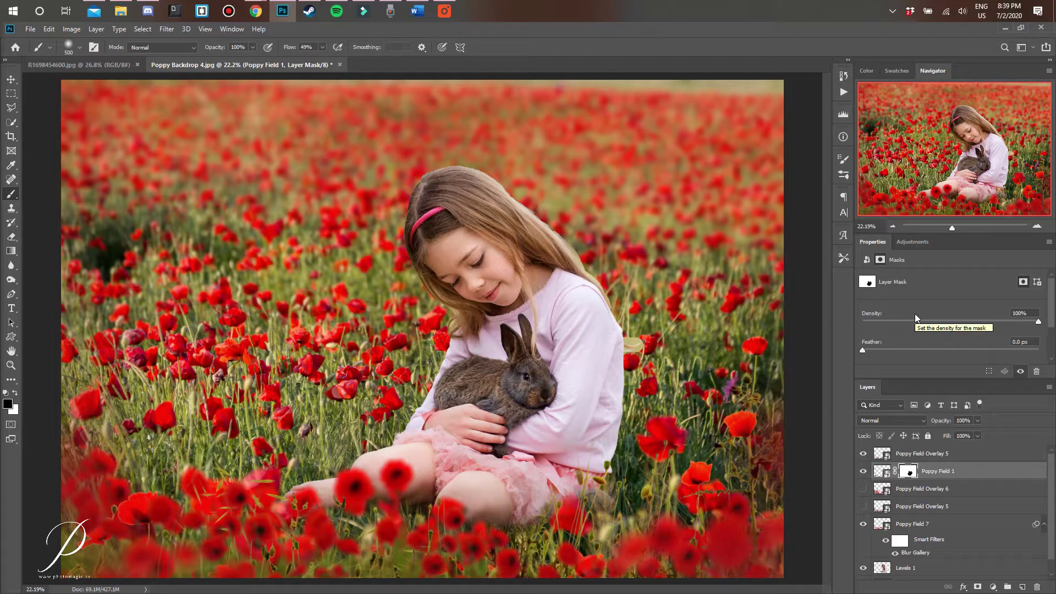
- Place the Poppy Cluster 2 image as an embedded object above the Poppy Field 1 layer
left_click(31, 33)
left_click(63, 237)
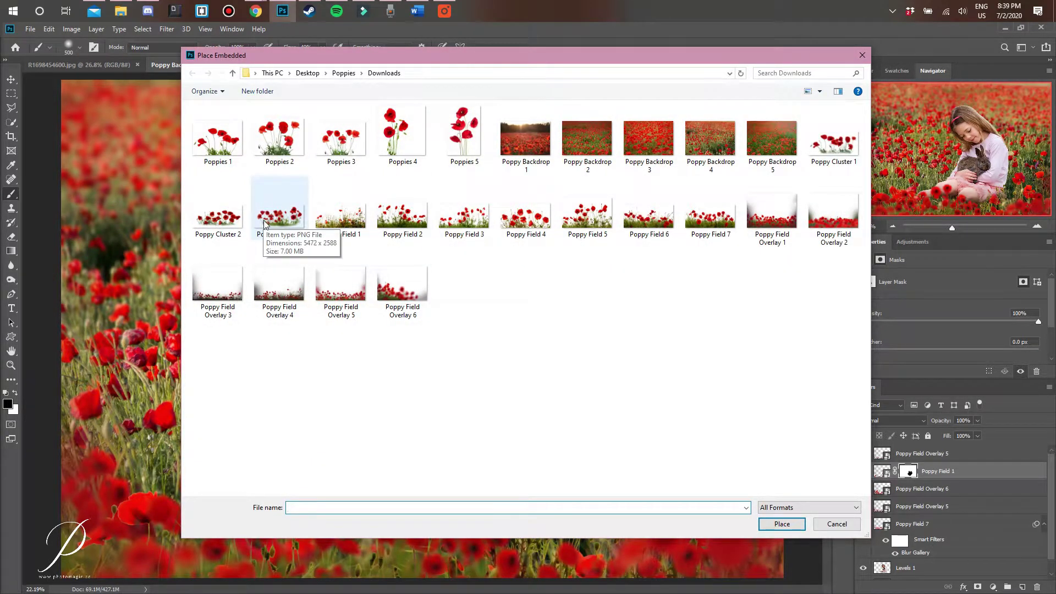
left_click(234, 223)
double_click(233, 222)
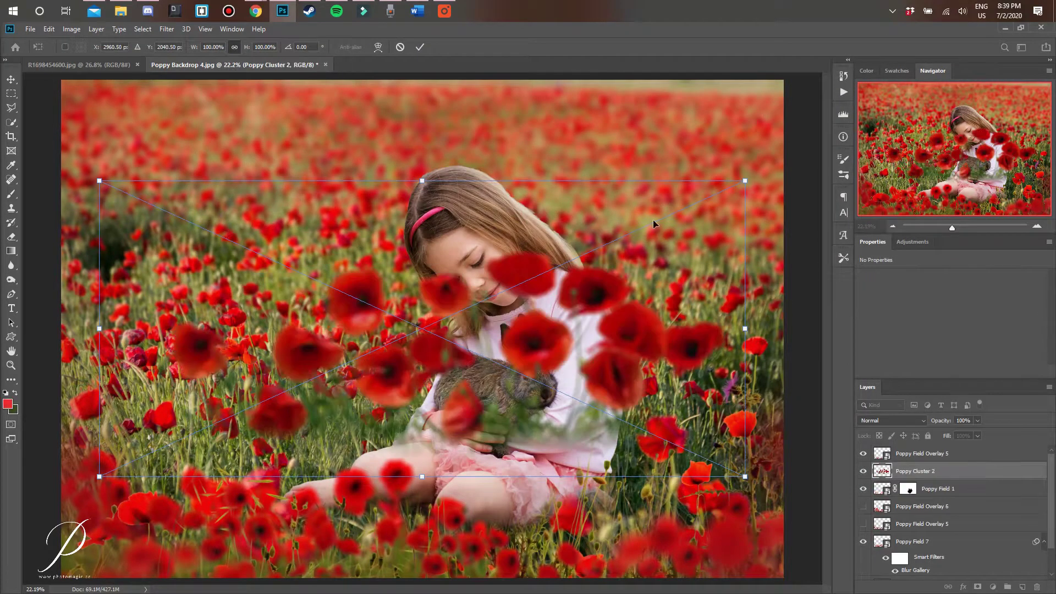
- Scale Poppy Cluster 2 to 50.6% in the image's lower-left foreground and mask out its poppies covering the girl's leg and foot
left_click_drag(745, 182, 426, 327)
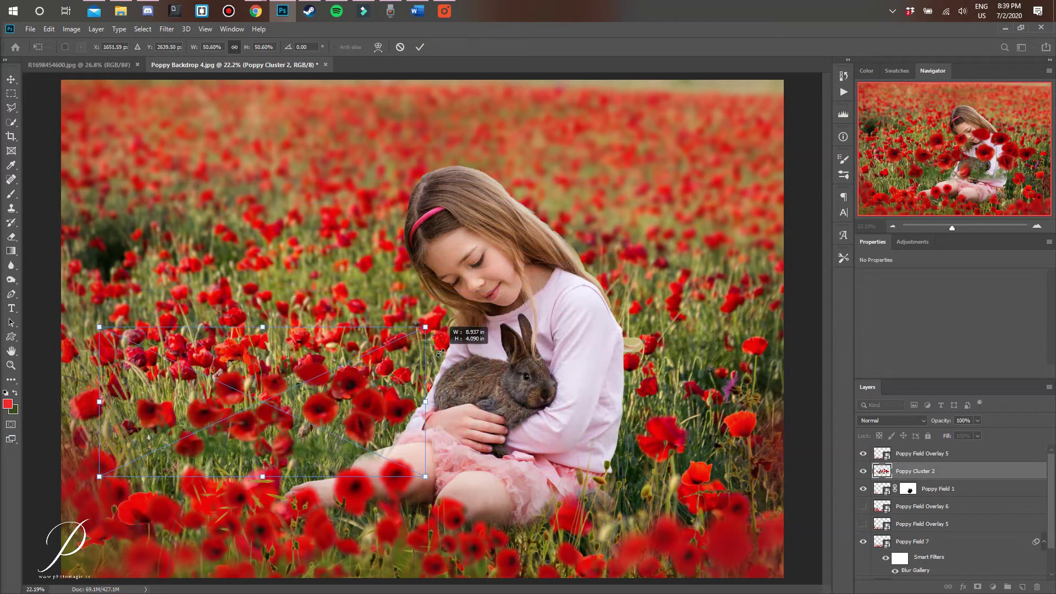
left_click_drag(347, 407, 314, 439)
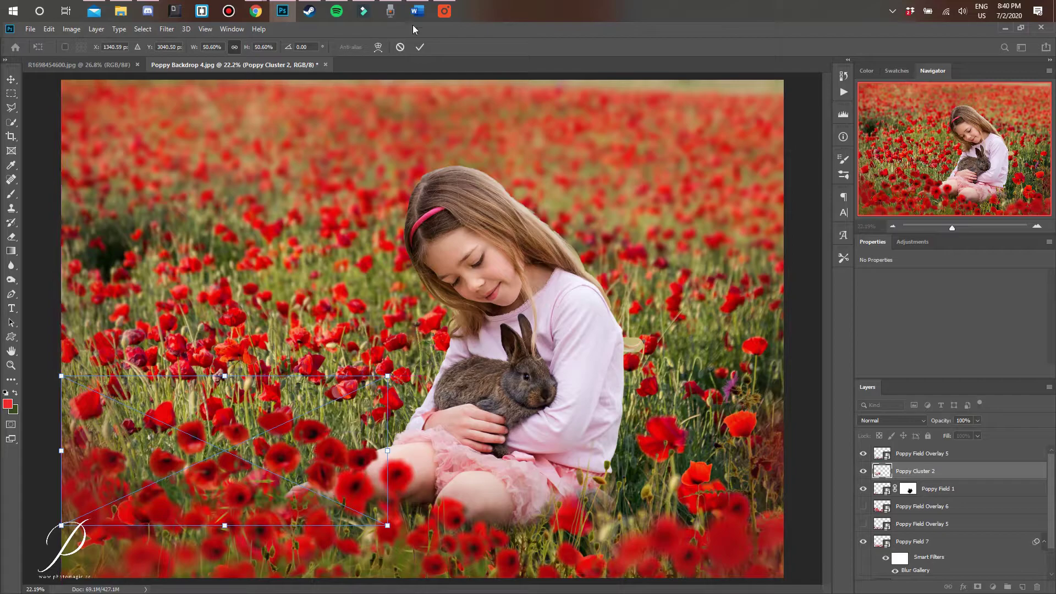
left_click(422, 47)
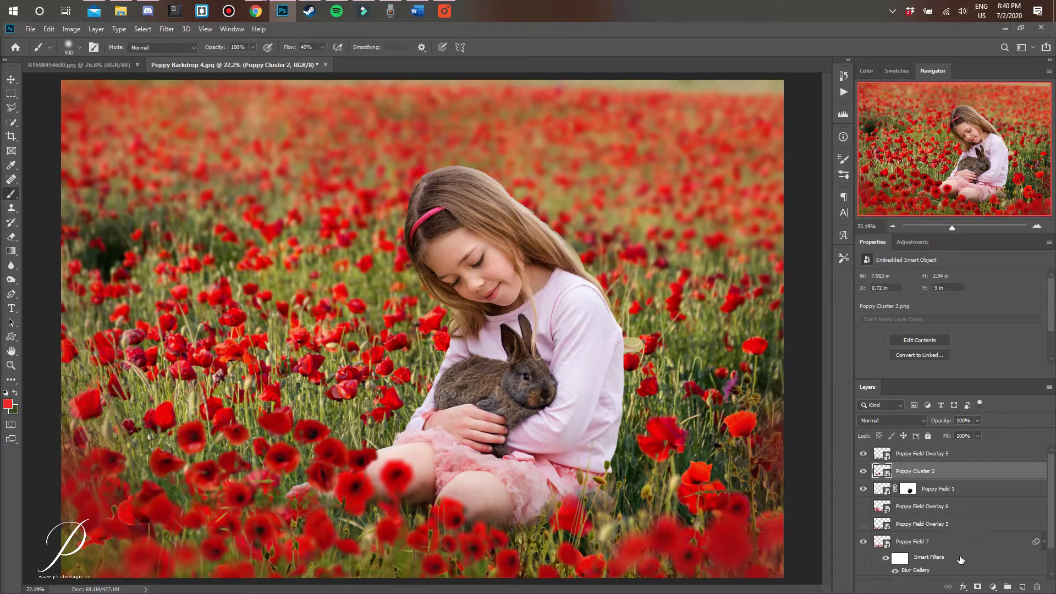
left_click(977, 587)
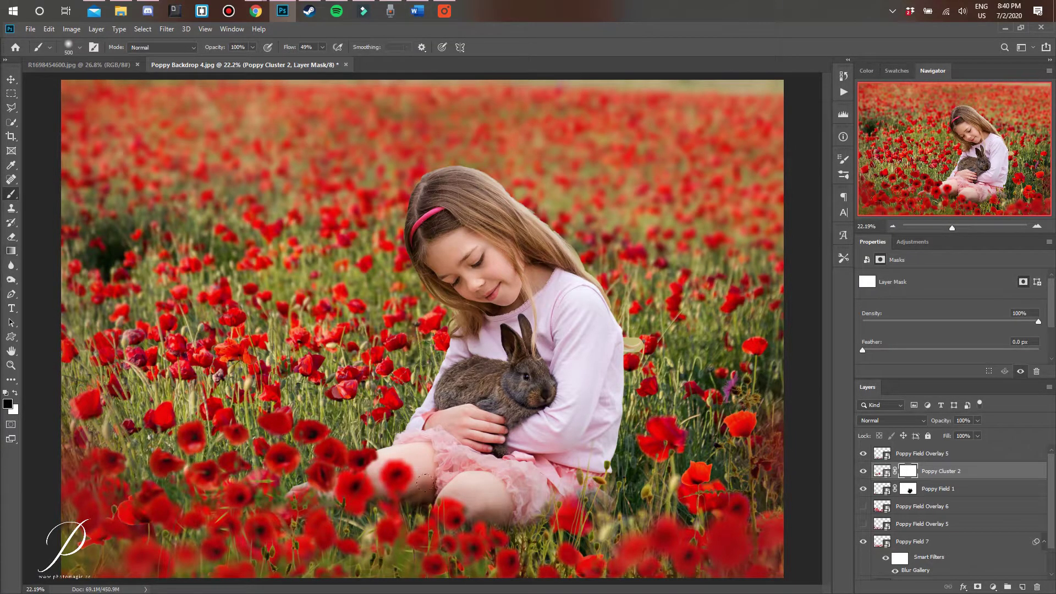
mouse_move(355, 507)
left_mouse_down()
mouse_move(348, 449)
mouse_move(332, 476)
mouse_move(306, 470)
mouse_move(332, 446)
mouse_move(322, 443)
mouse_move(317, 454)
mouse_move(331, 451)
mouse_move(69, 501)
left_mouse_up()
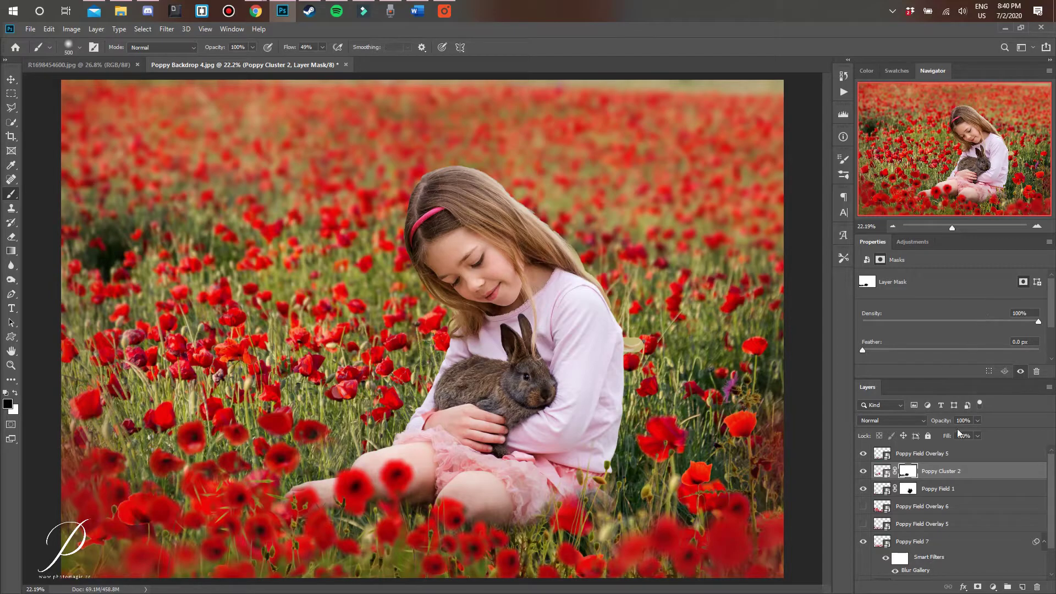
- Place Poppy Field 3 as an embedded object in the image's lower-right foreground and reduce its opacity to 86%
left_click(25, 30)
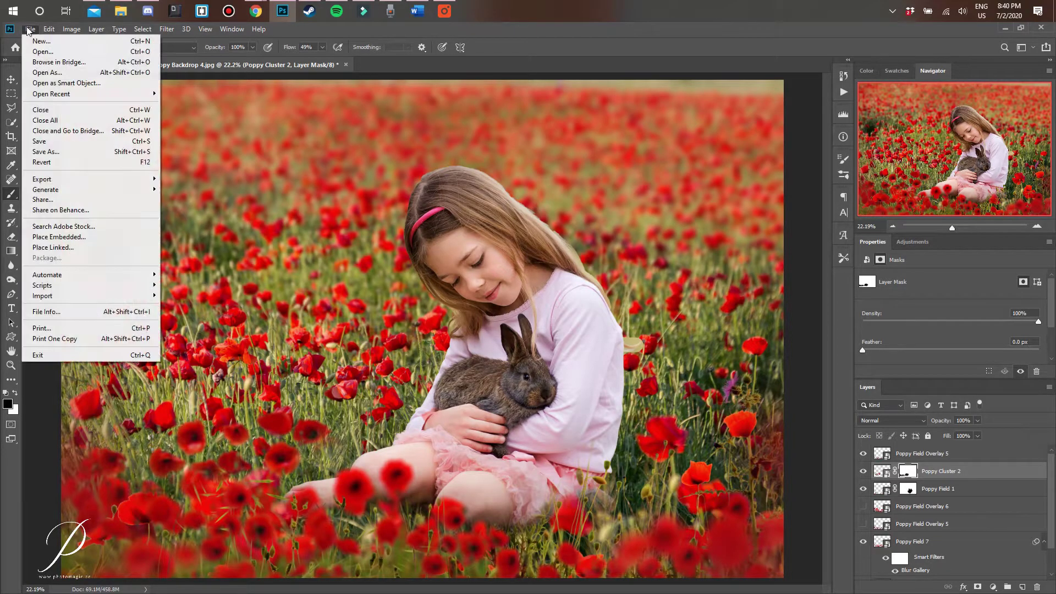
left_click(96, 242)
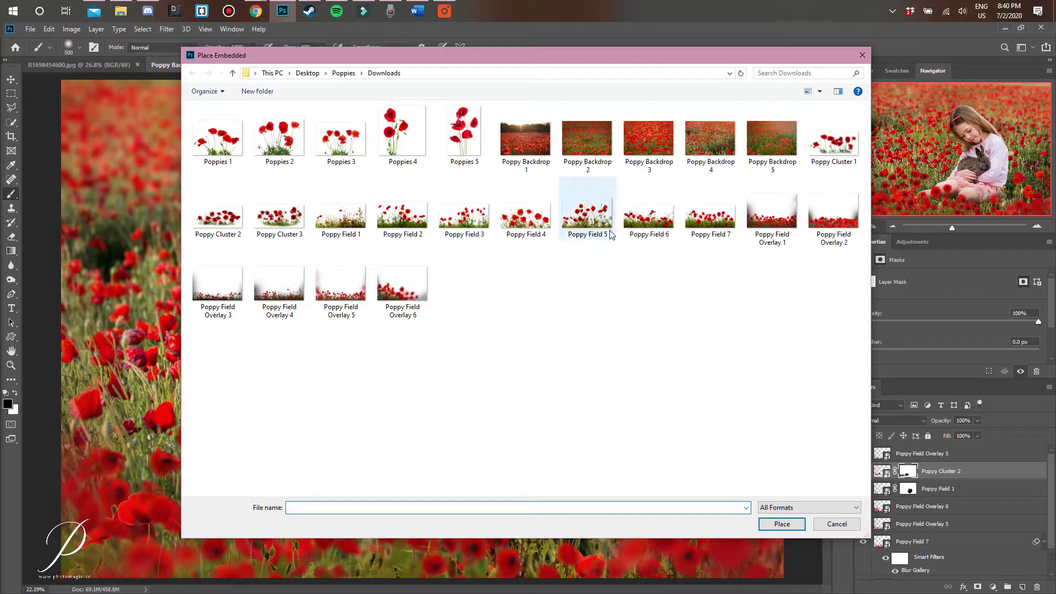
double_click(476, 223)
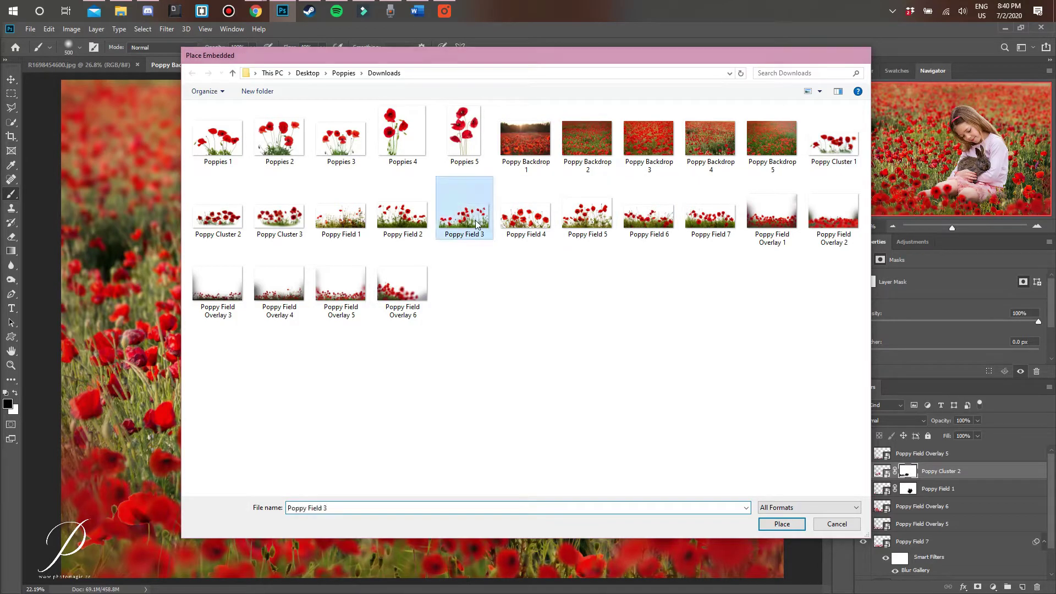
left_click_drag(637, 401, 842, 474)
left_click(420, 48)
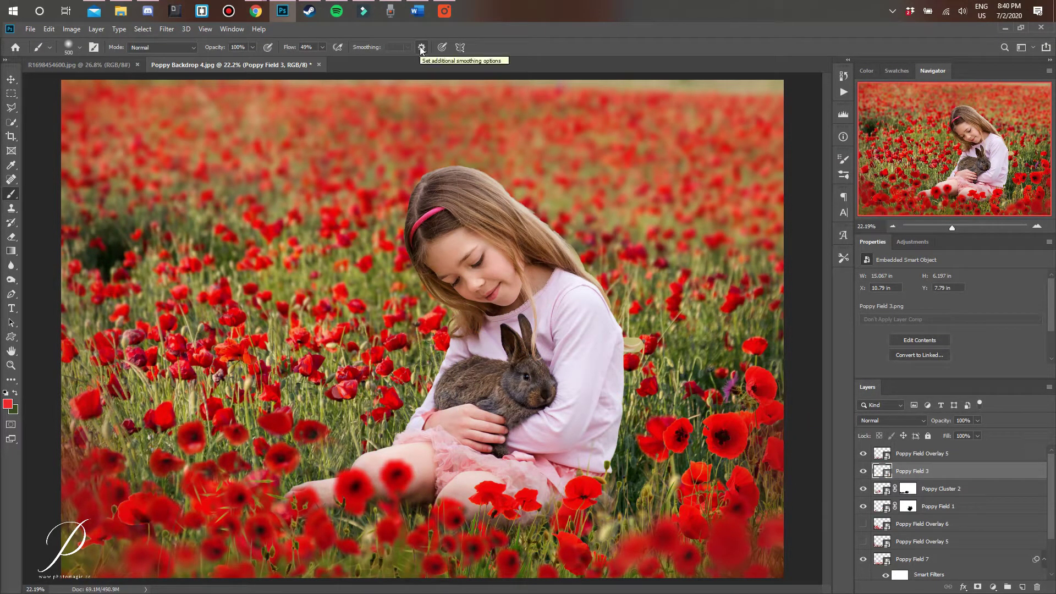
left_click_drag(977, 427, 970, 430)
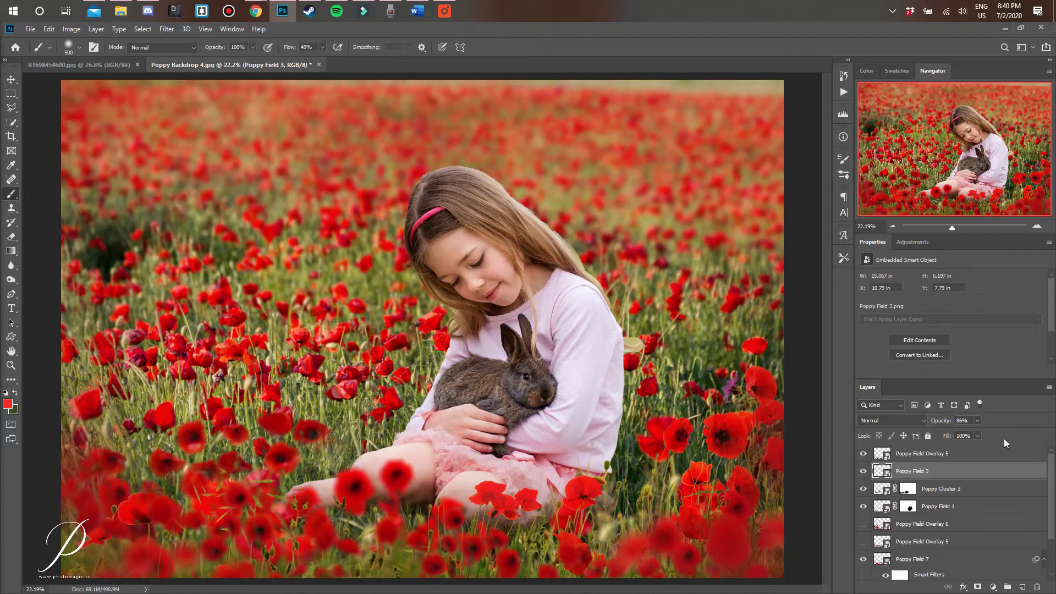
- Review the original photo of the girl in its own document and return to the poppy composite
left_click(99, 61)
key("ctrl+d")
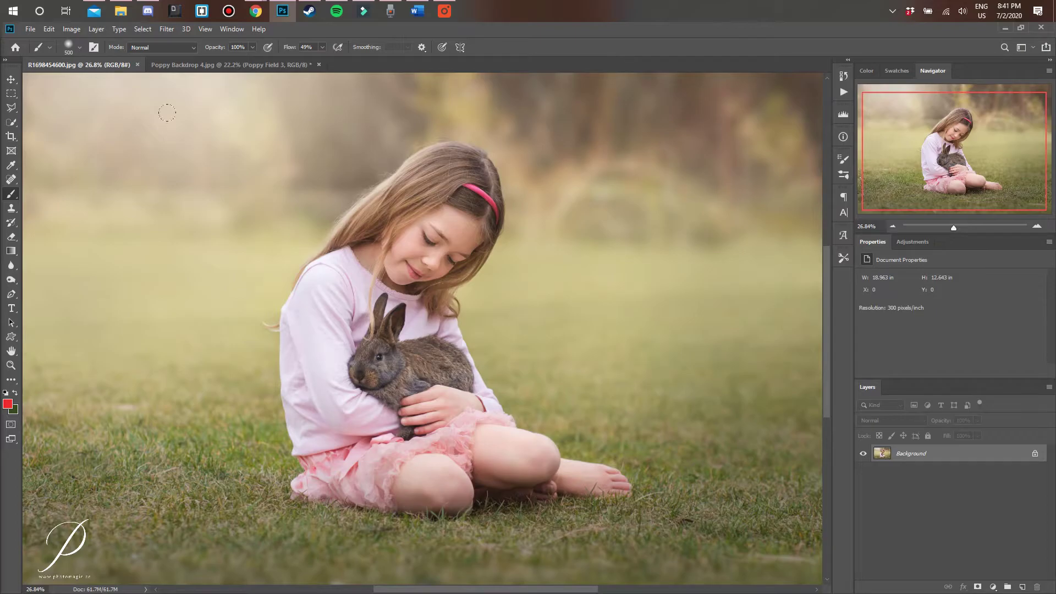
left_click(231, 64)
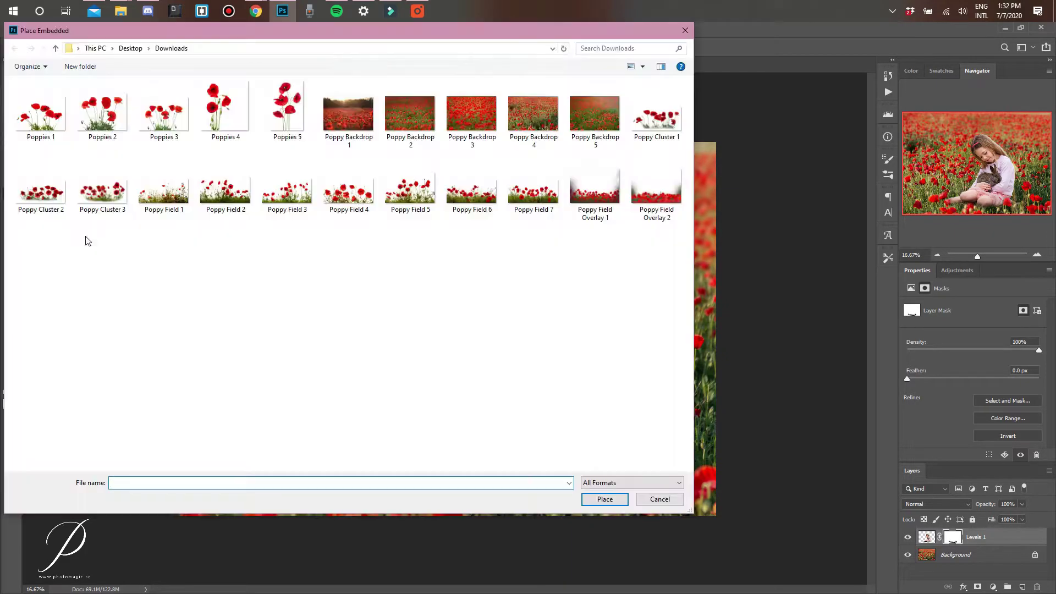
- Place Poppy Field Overlay 1 across the foreground of the image and apply a Blur Gallery blur to it
left_click(30, 29)
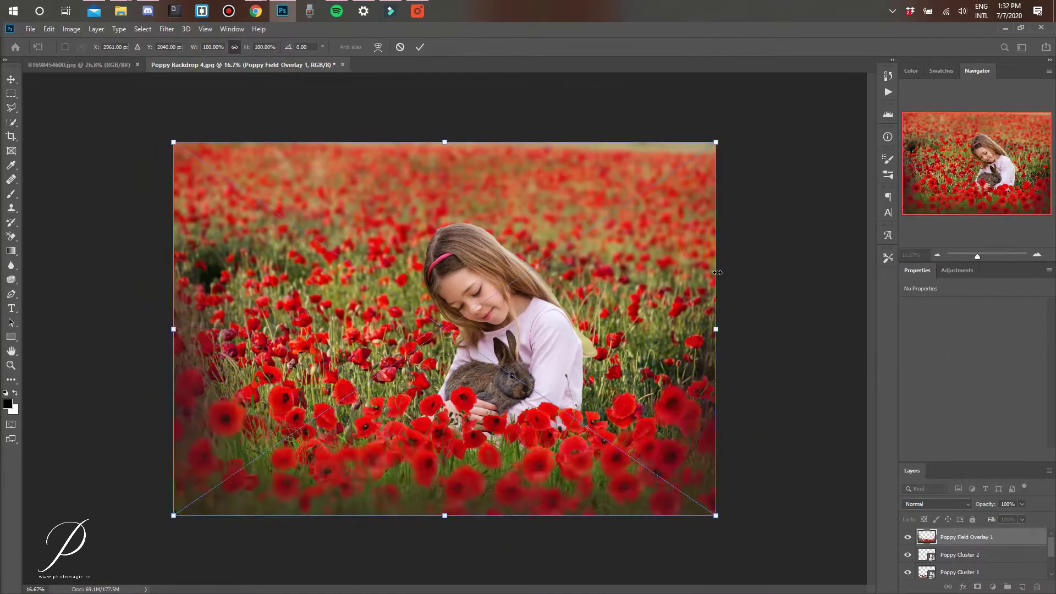
key("Return")
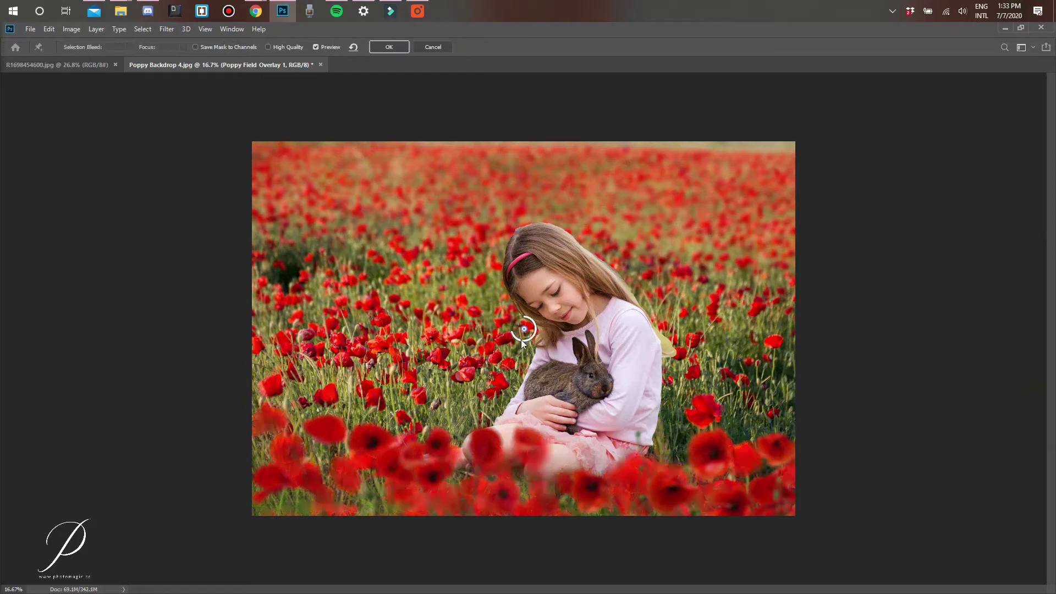
left_click(385, 47)
- Erase the leftover original background beside the girl's hair on the Levels 1 layer with the Background Eraser at 22% tolerance
left_click(944, 556)
key("shift+e")
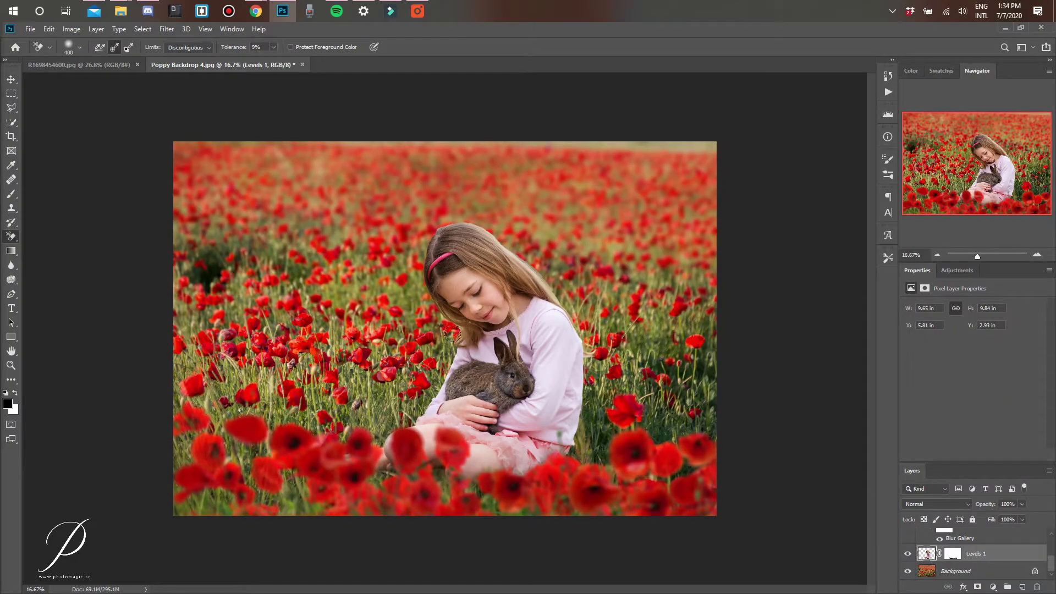
left_click_drag(280, 62, 281, 62)
scroll(469, 326, "up", 3)
left_click_drag(413, 299, 449, 338)
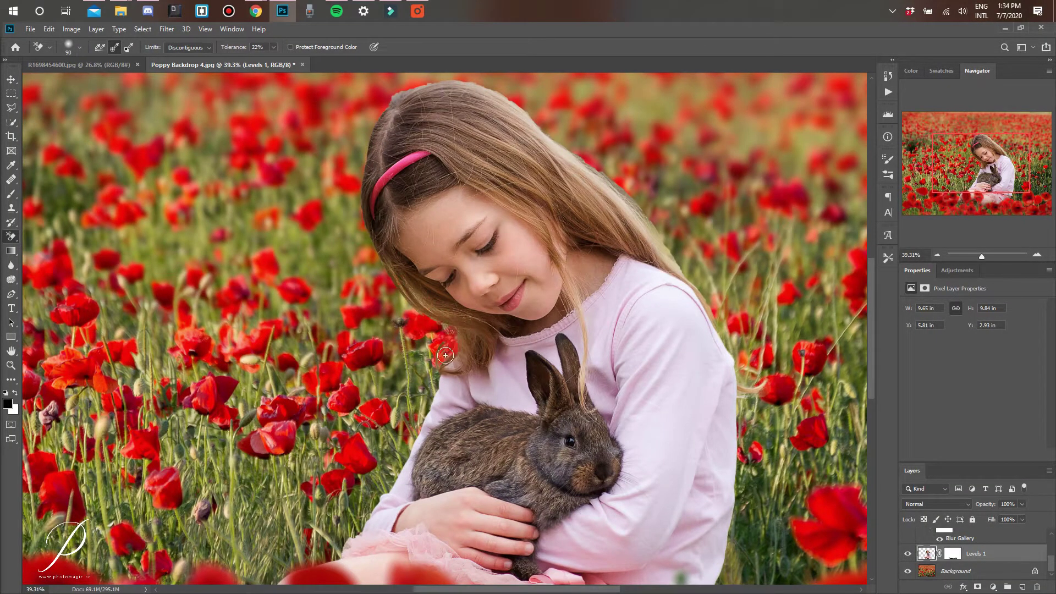
- Refine the edge of the girl's hair by painting on the Levels 1 layer mask with a soft brush at 6% flow
left_click(953, 553)
key("b")
key("x")
scroll(514, 102, "up", 2)
left_click_drag(514, 199, 436, 174)
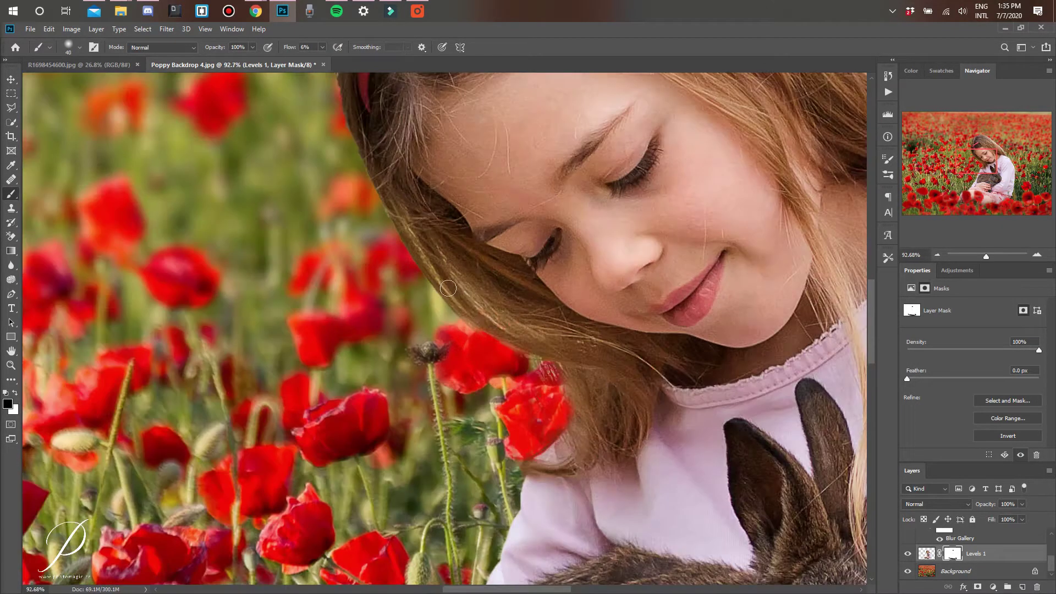
key("ctrl+0")
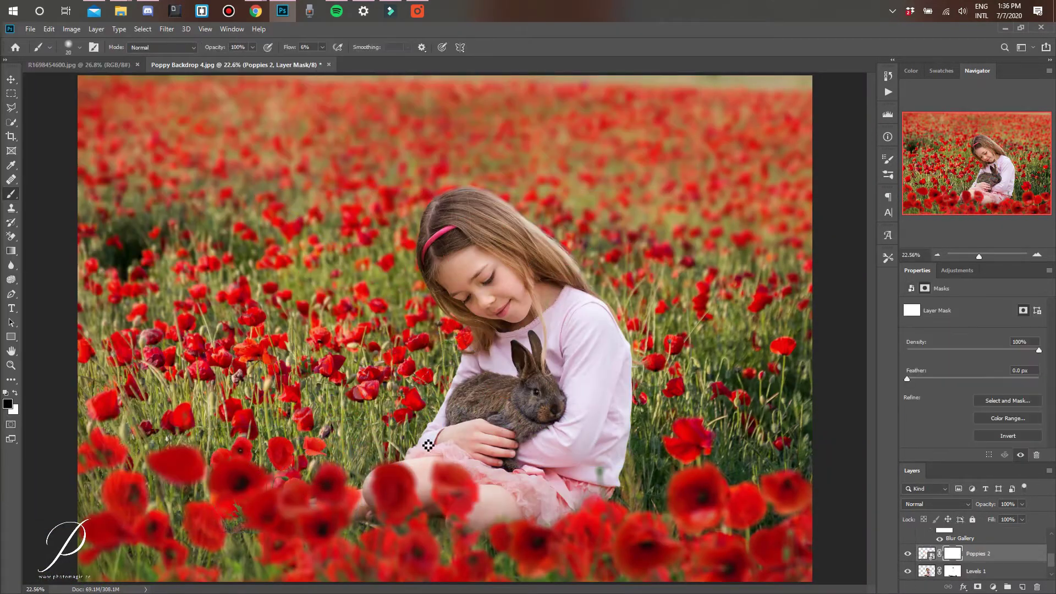
- Place Poppy Field 3 over the foreground right of the girl and Poppy Field 2 over the lower-left foreground as embedded objects
left_click(31, 29)
left_click(49, 217)
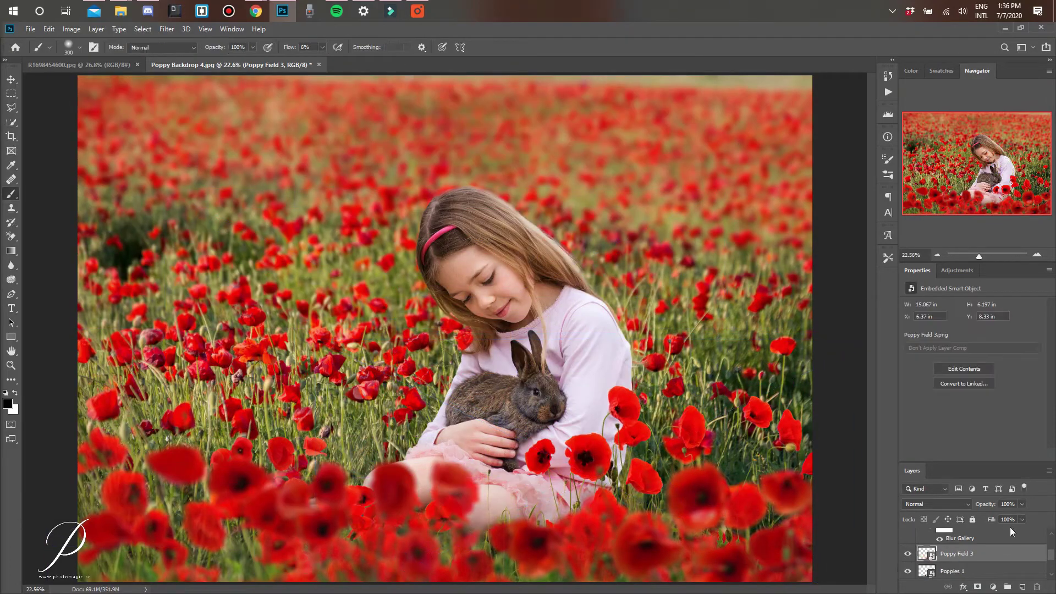
left_click(30, 29)
left_click(50, 217)
double_click(226, 187)
left_click_drag(475, 311, 298, 518)
key("Return")
- Reposition the placed poppies so they fill the left foreground and overlap the girl's legs
key("v")
left_click_drag(354, 447, 330, 455)
left_click_drag(424, 522, 309, 436)
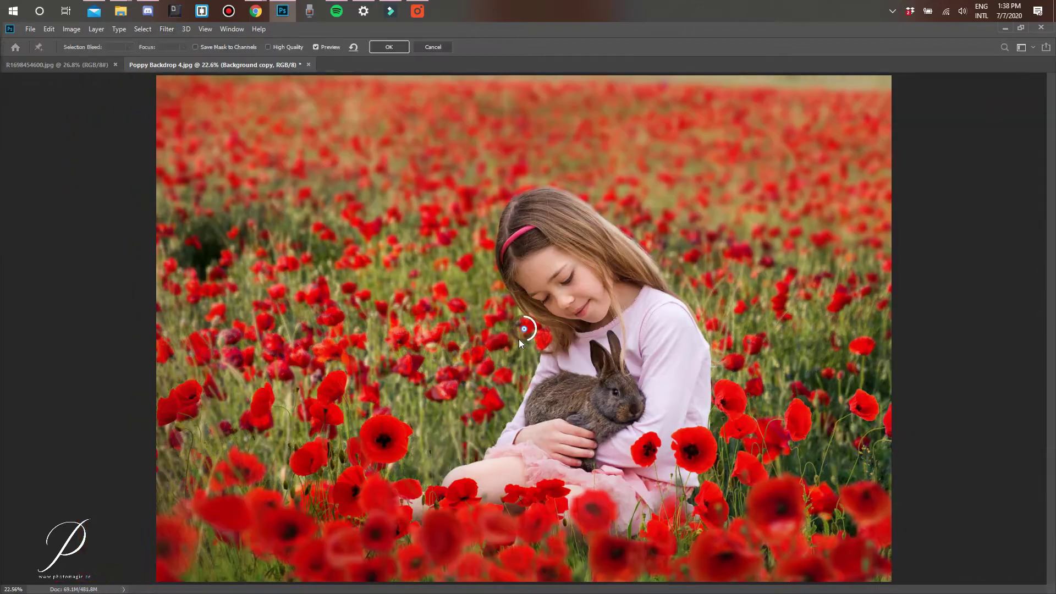
- Apply the Blur Gallery blur to the background copy and paint white at 6% flow on its black mask over the field's sides
key("Return")
key("b")
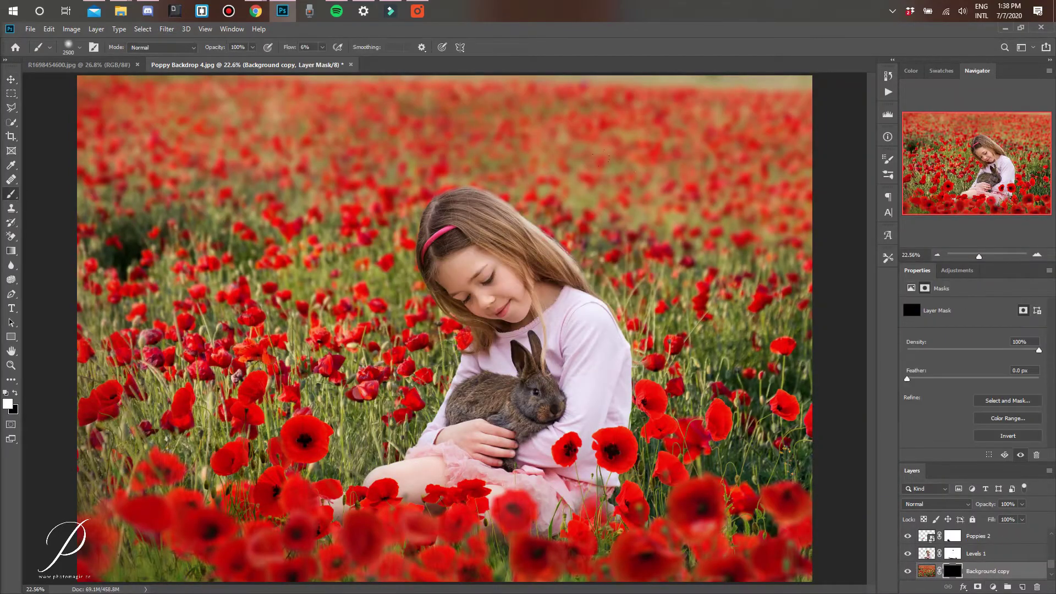
left_click_drag(165, 230, 181, 352)
left_click_drag(731, 231, 737, 341)
left_click(235, 205)
- Paint a pale, warm haze across the field at 12% flow on a new layer beneath the girl
left_click(1023, 587)
left_click(7, 404)
left_click(765, 389)
left_click(1011, 388)
left_click_drag(291, 47, 317, 47)
left_click_drag(137, 138, 770, 149)
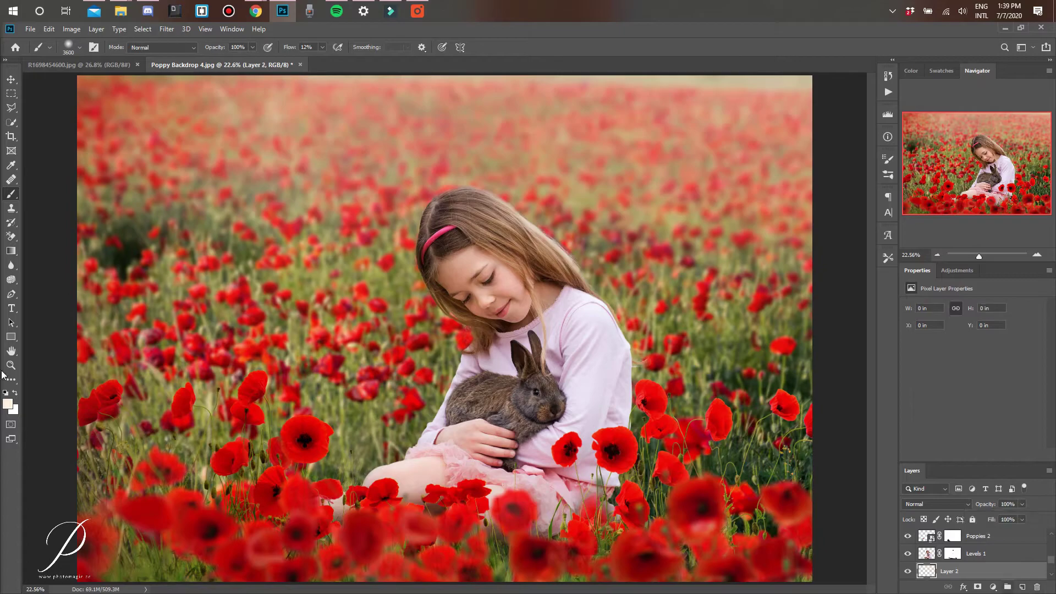
left_click_drag(165, 330, 848, 349)
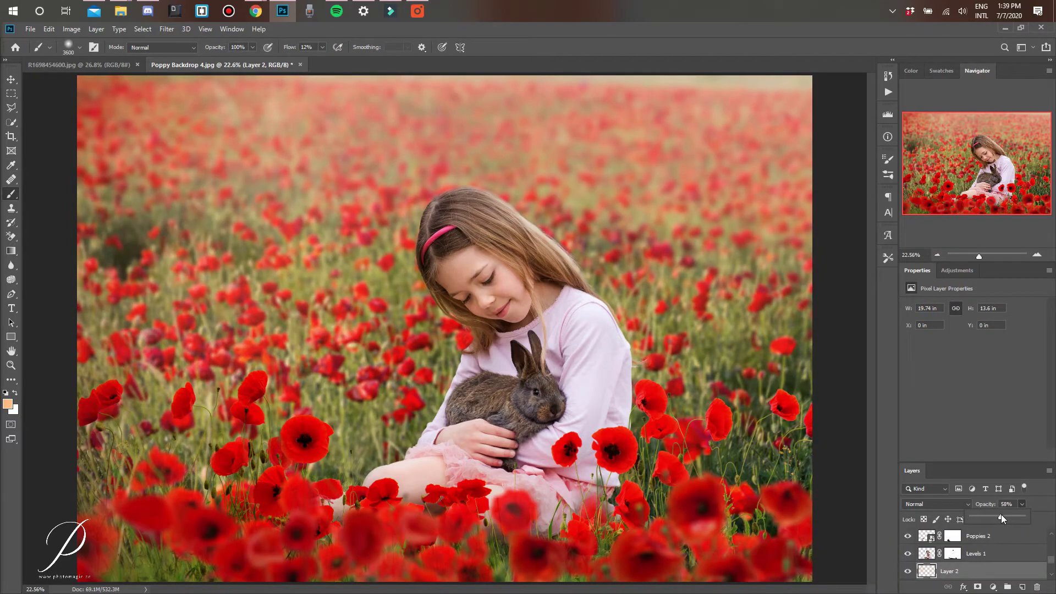
- Paint a dark vignette on a Soft Light layer and a pale peach glow near the image's upper edge on another layer
left_click(935, 503)
left_click(935, 495)
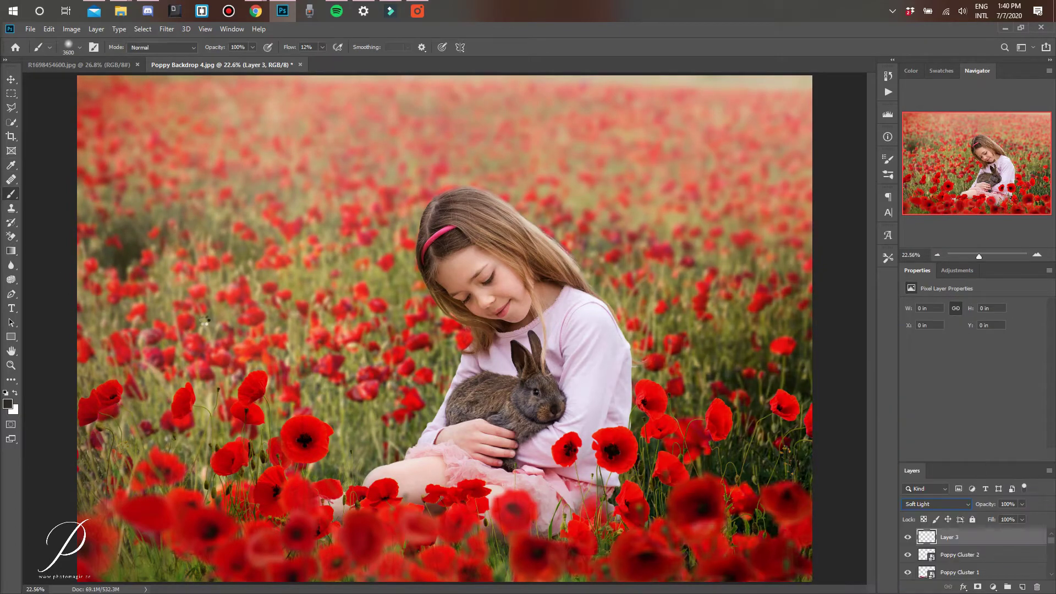
left_click_drag(205, 321, 165, 165)
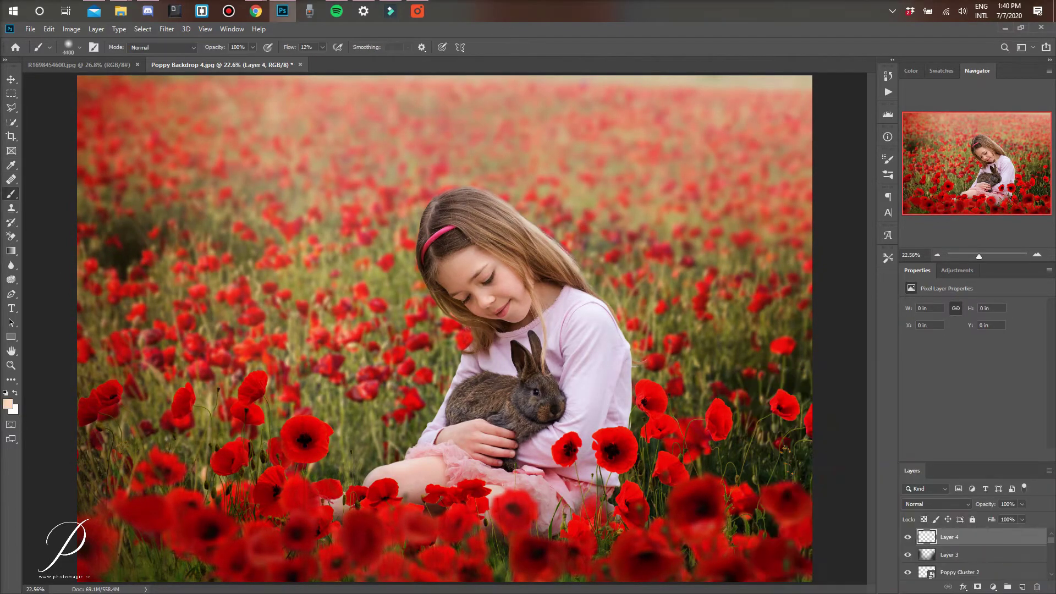
left_click_drag(440, 138, 688, 165)
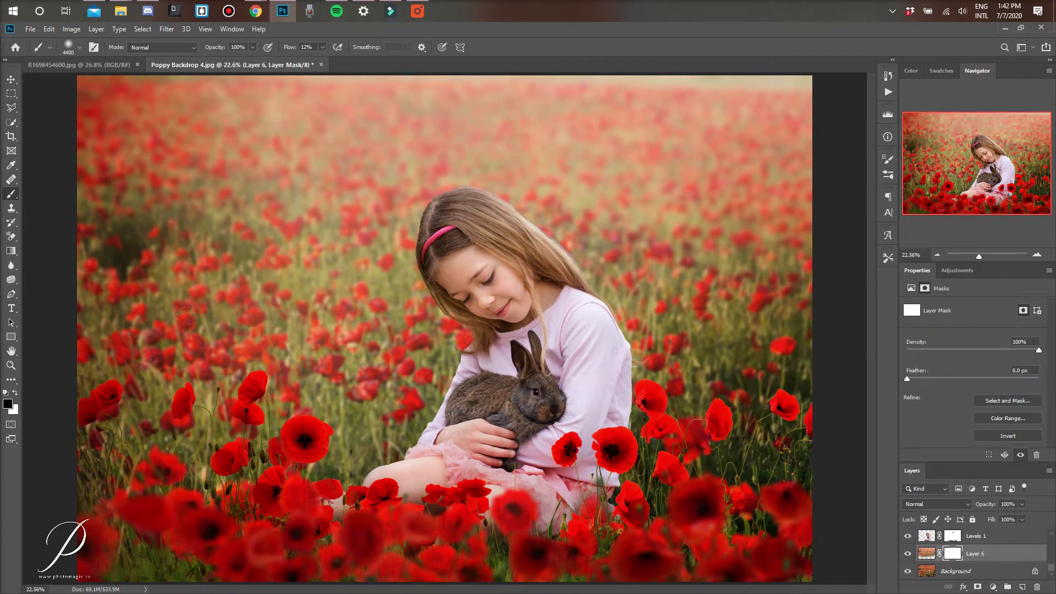
- Clip an Overlay layer to the girl's Levels 1 layer and lighten her hair with pale cream
left_click(966, 545, "alt")
left_click(1010, 398)
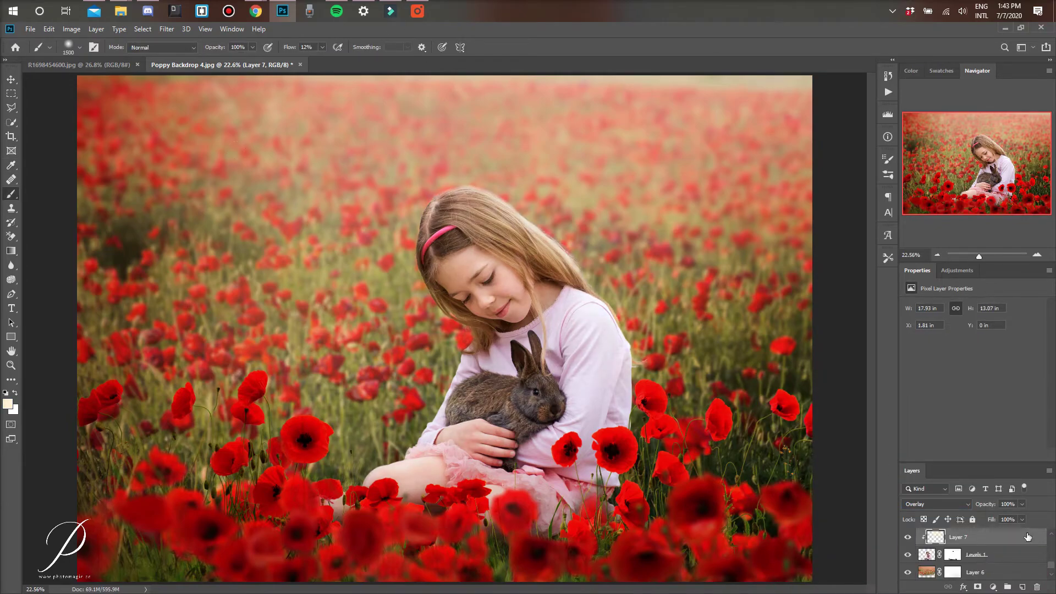